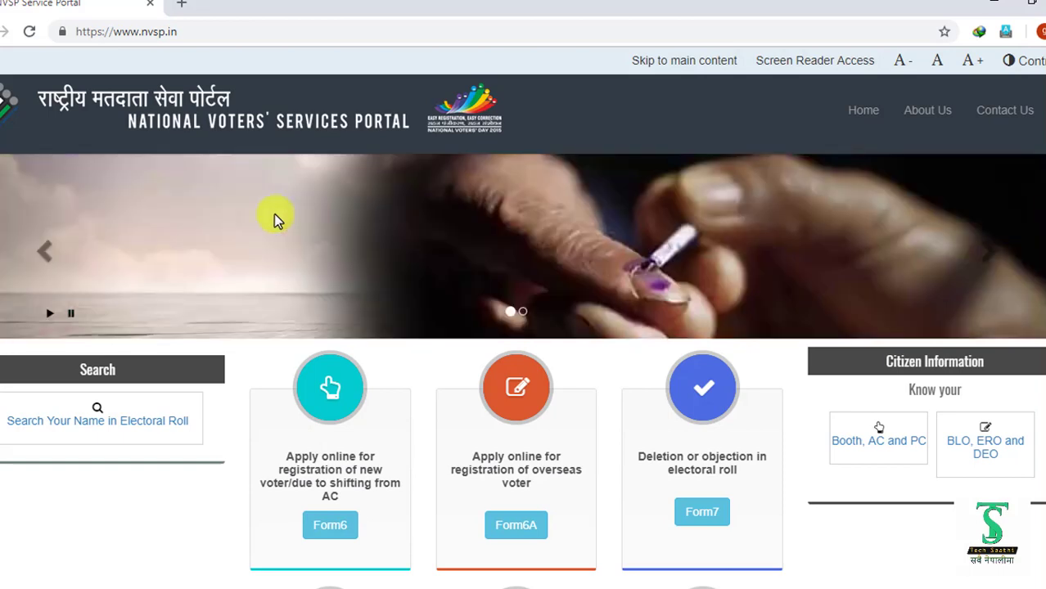
- Scroll the home page to the 'Correction of entries in electoral roll' card with Form8
{"action": "scroll", "coordinate": [274, 215], "scroll_direction": "down", "scroll_amount": 1}
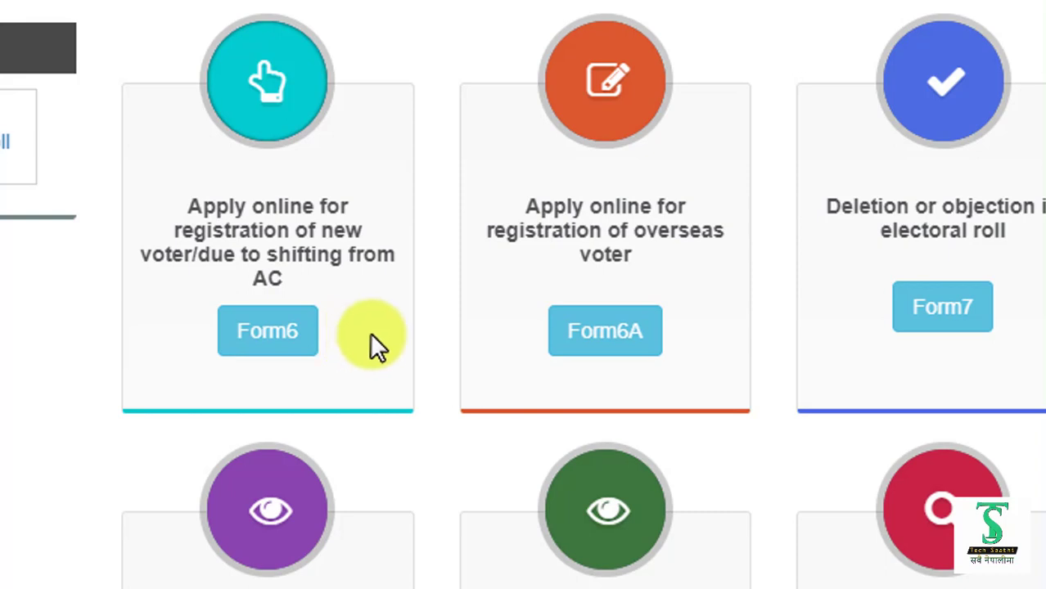
{"action": "scroll", "coordinate": [369, 335], "scroll_direction": "down", "scroll_amount": 5}
{"action": "scroll", "coordinate": [347, 352], "scroll_direction": "up", "scroll_amount": 1}
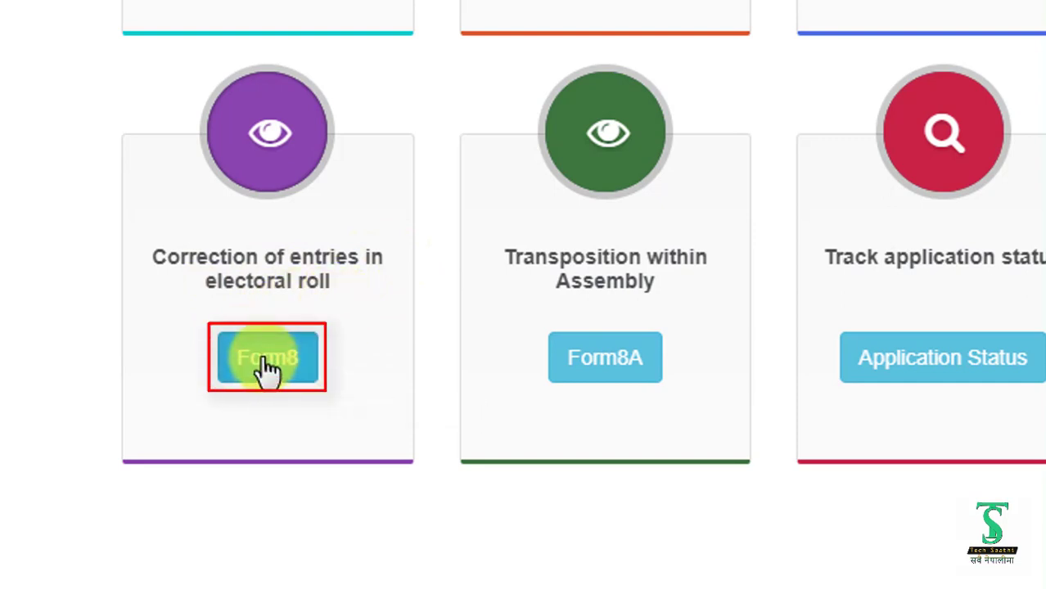
- Open Form 8 in a new tab, dismiss the translate popup, and switch the form to English
{"action": "left_click", "coordinate": [267, 366]}
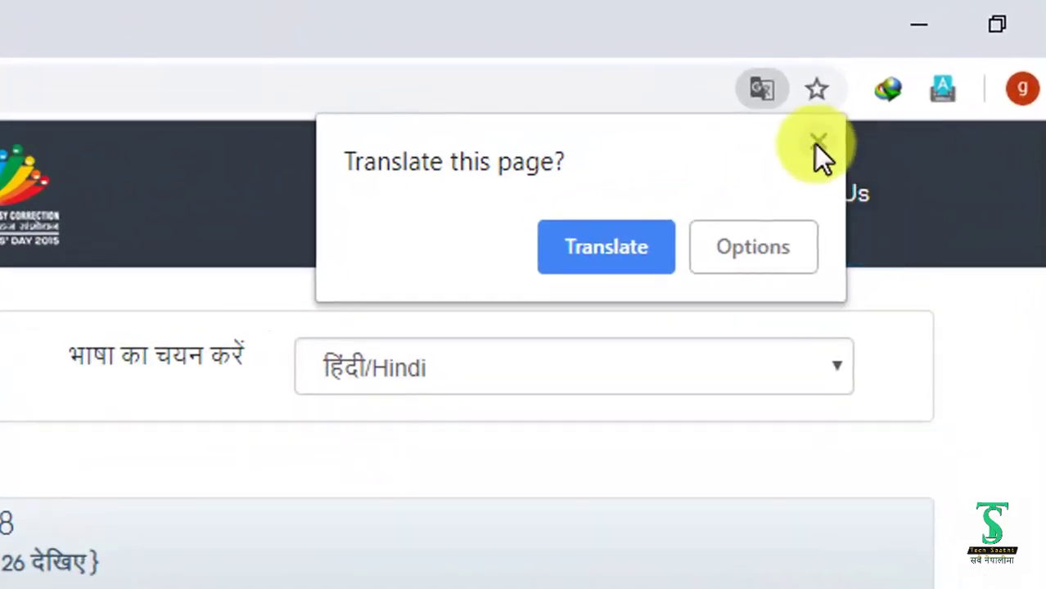
{"action": "left_click", "coordinate": [816, 143]}
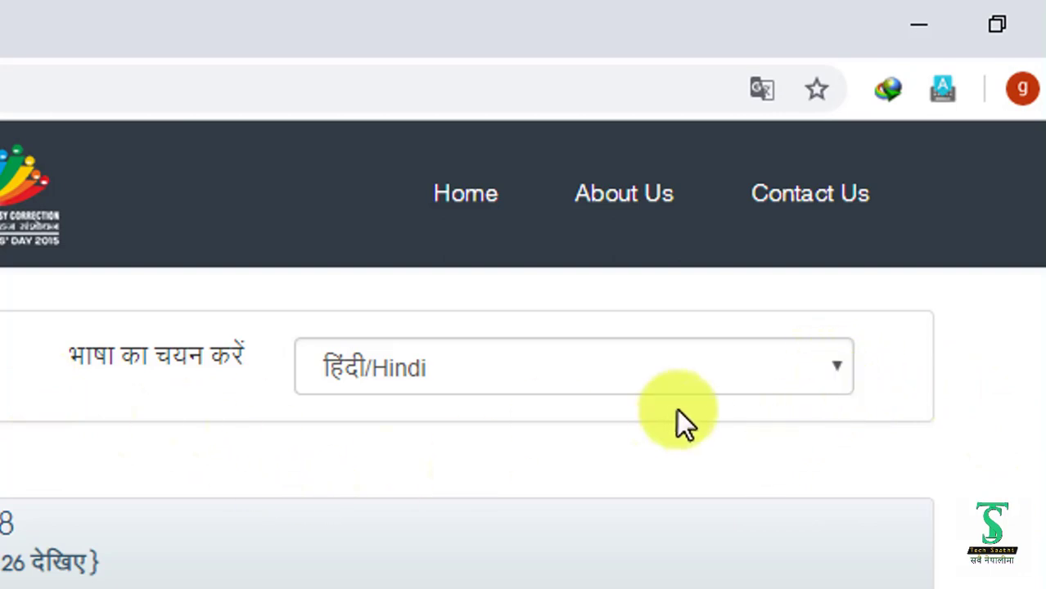
{"action": "left_click", "coordinate": [834, 366]}
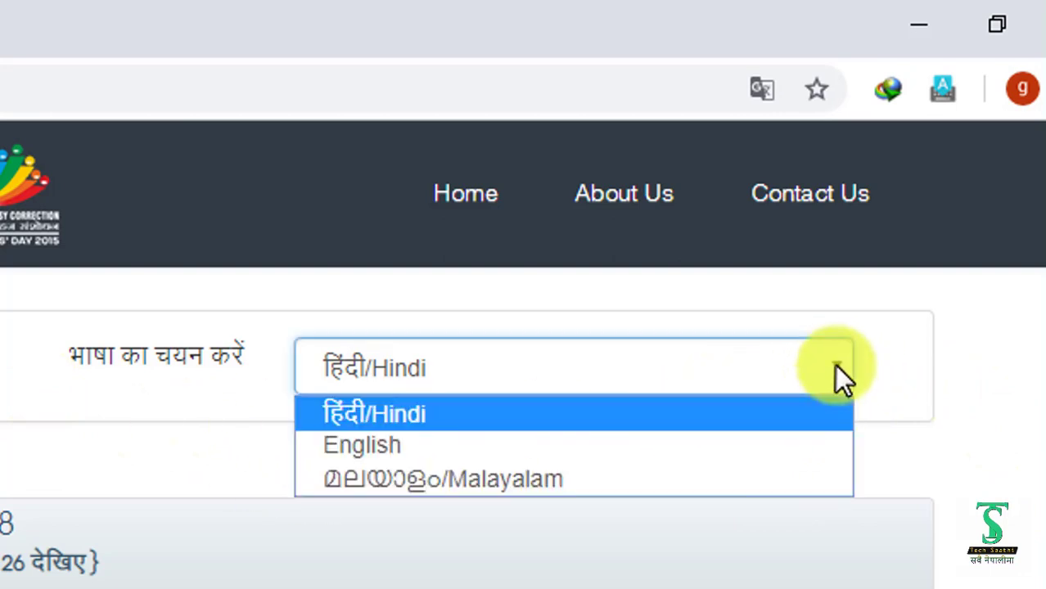
{"action": "left_click", "coordinate": [370, 443]}
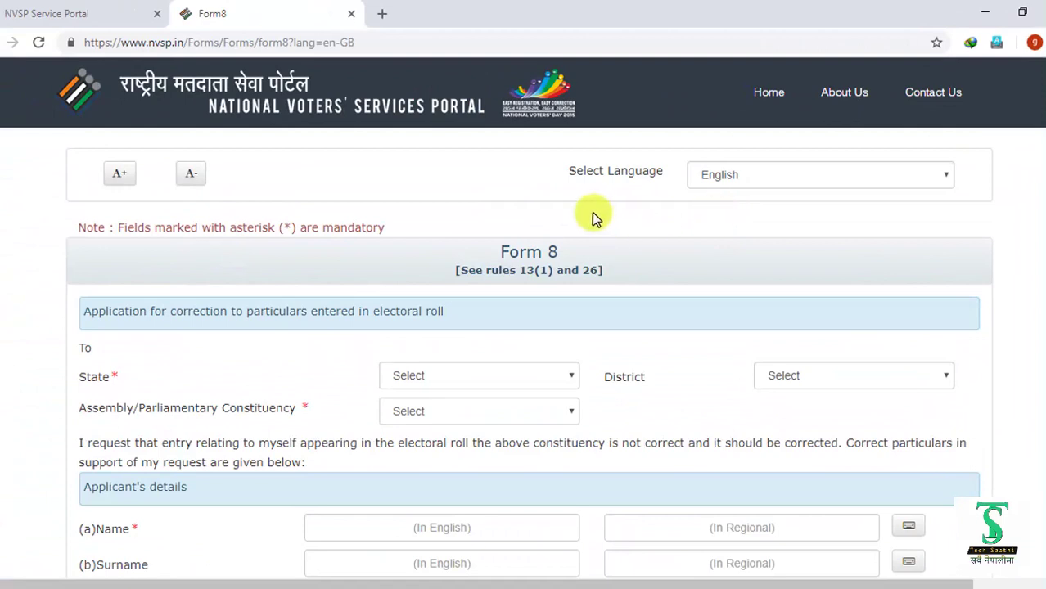
{"action": "scroll", "coordinate": [242, 303], "scroll_direction": "down", "scroll_amount": 1}
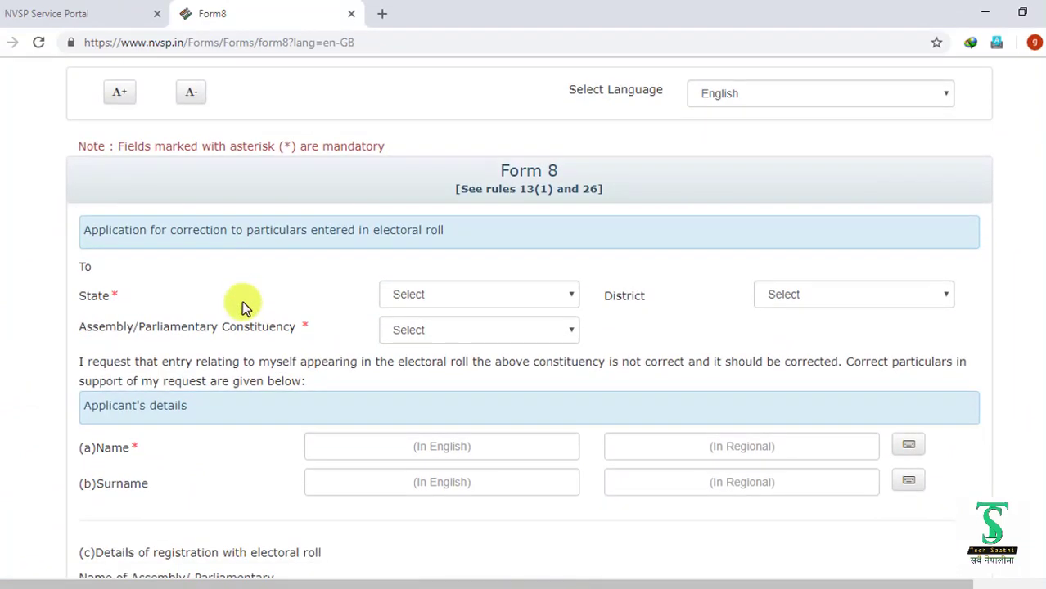
{"action": "scroll", "coordinate": [243, 305], "scroll_direction": "up", "scroll_amount": 1}
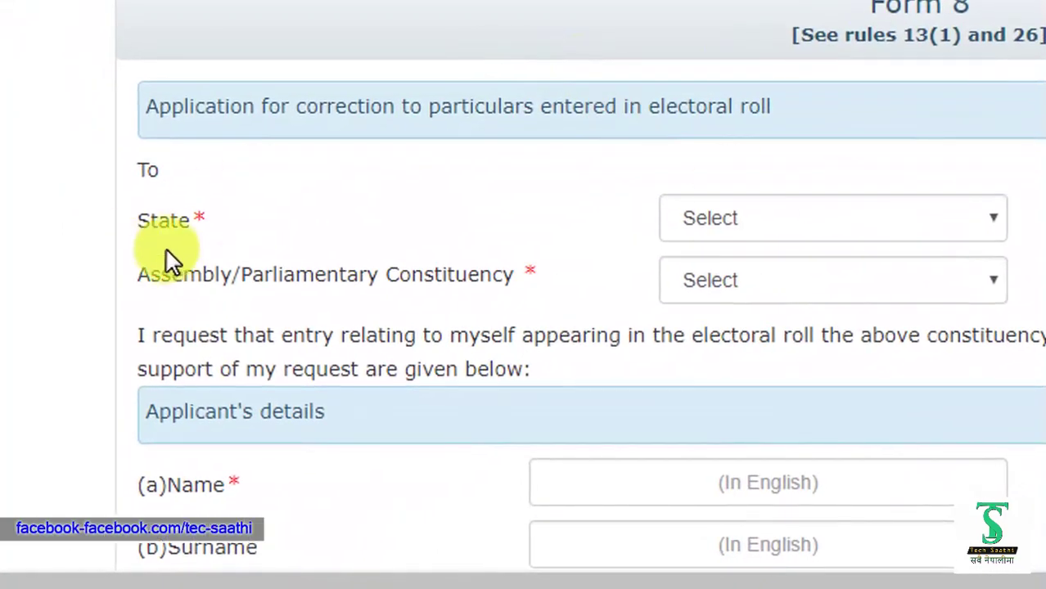
{"action": "left_click", "coordinate": [201, 217]}
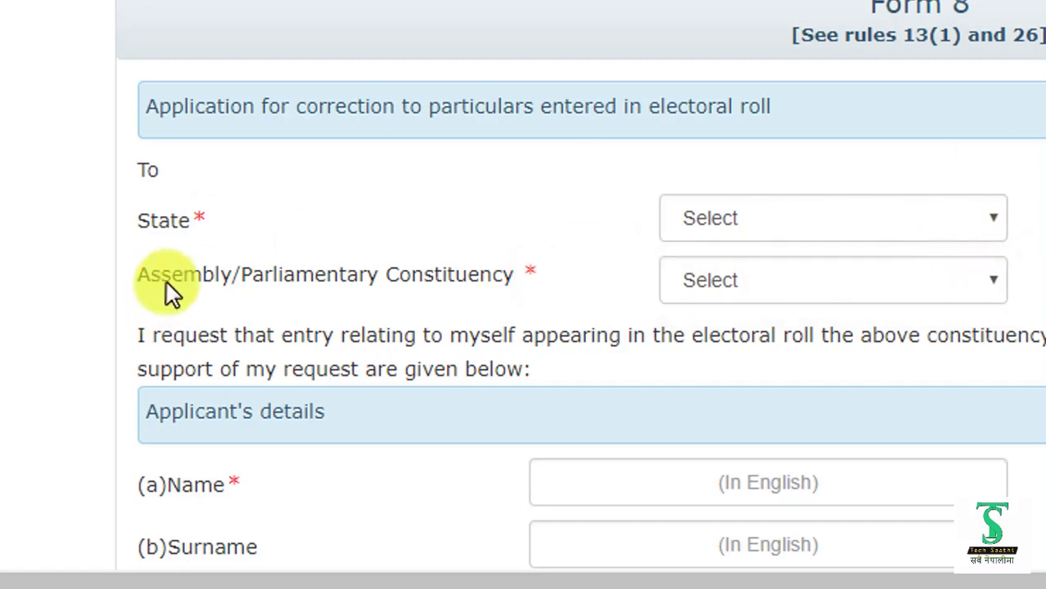
{"action": "scroll", "coordinate": [165, 282], "scroll_direction": "down", "scroll_amount": 2}
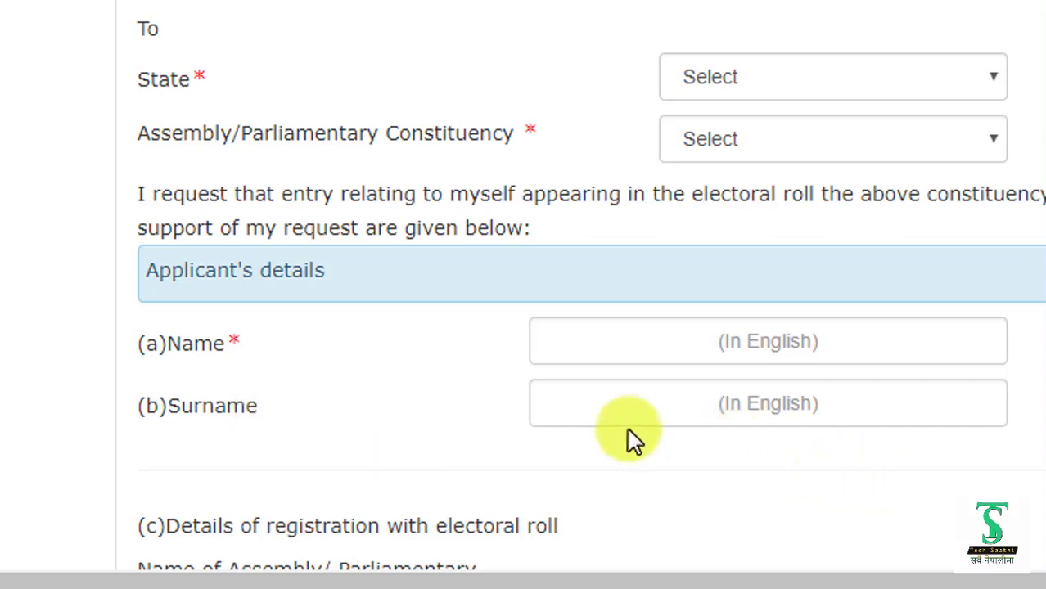
{"action": "scroll", "coordinate": [628, 429], "scroll_direction": "up", "scroll_amount": 2}
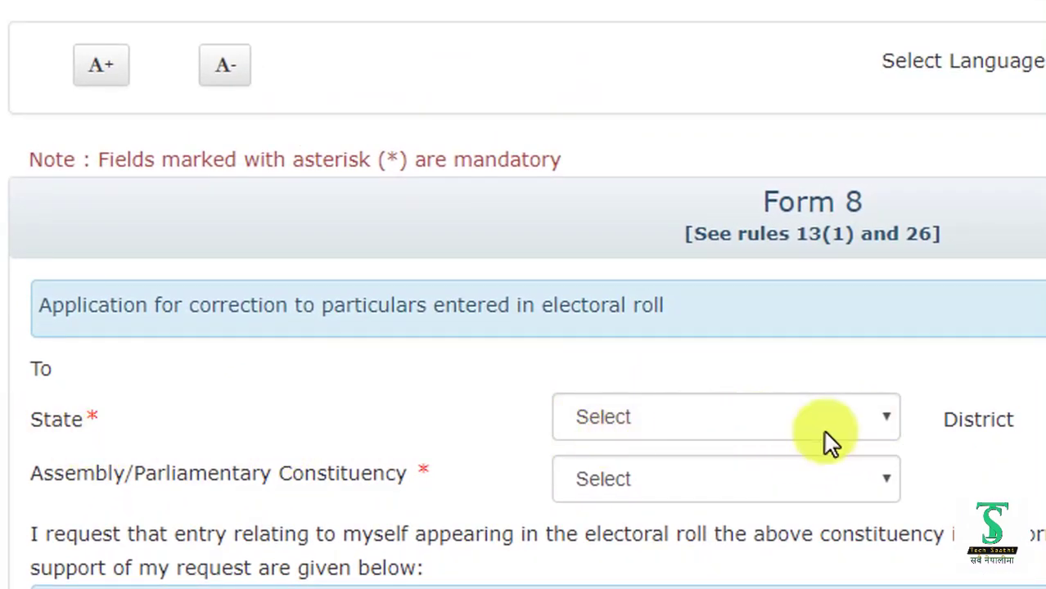
- Set State to Sikkim, District to WEST-SIKKIM and constituency to SALGHARI-ZOOM
{"action": "left_click", "coordinate": [886, 420]}
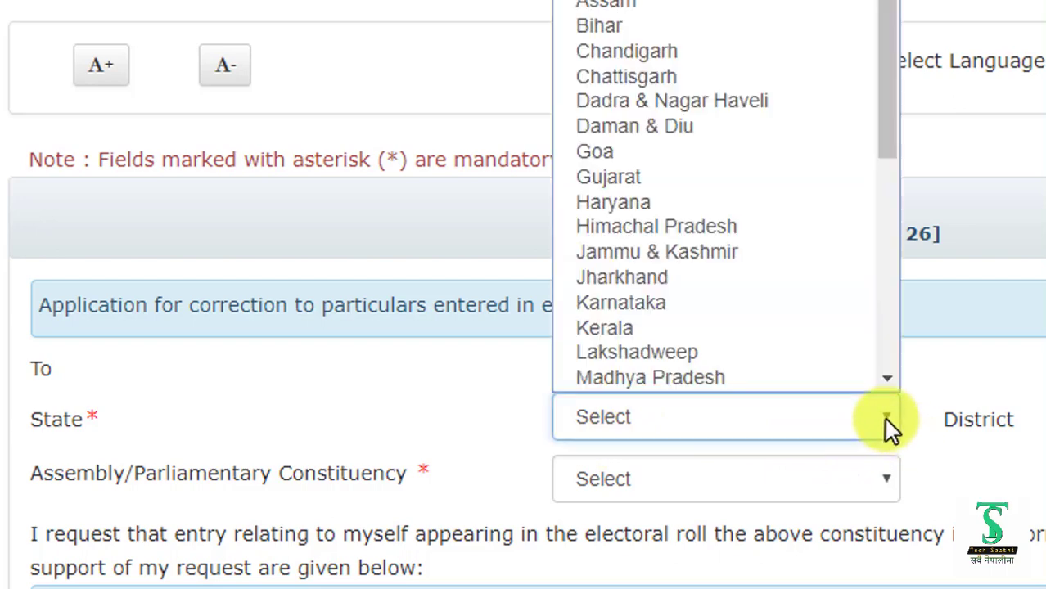
{"action": "scroll", "coordinate": [782, 319], "scroll_direction": "down", "scroll_amount": 1}
{"action": "scroll", "coordinate": [783, 320], "scroll_direction": "down", "scroll_amount": 5}
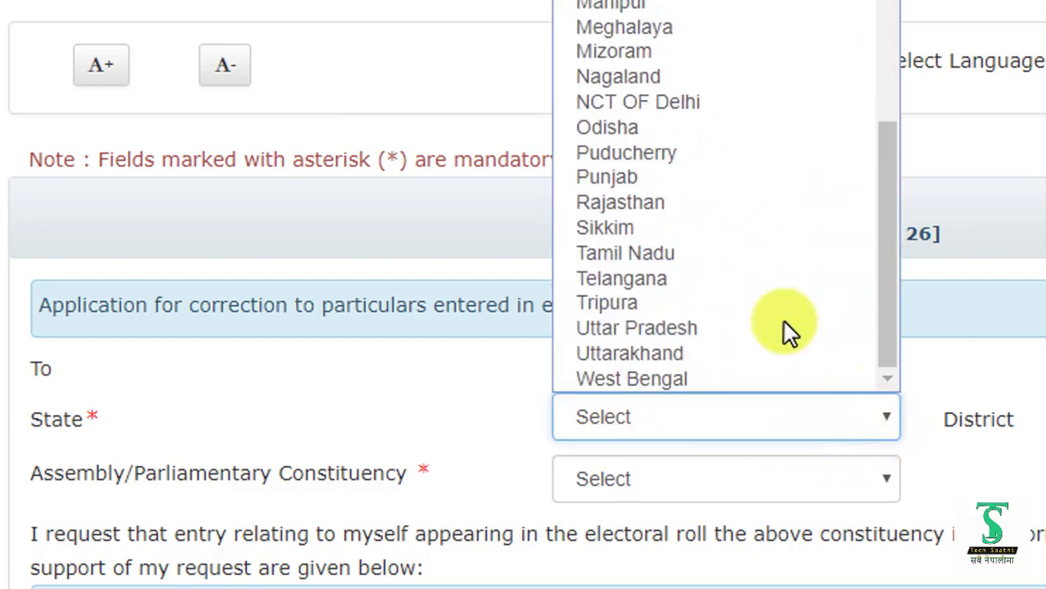
{"action": "left_click", "coordinate": [592, 226]}
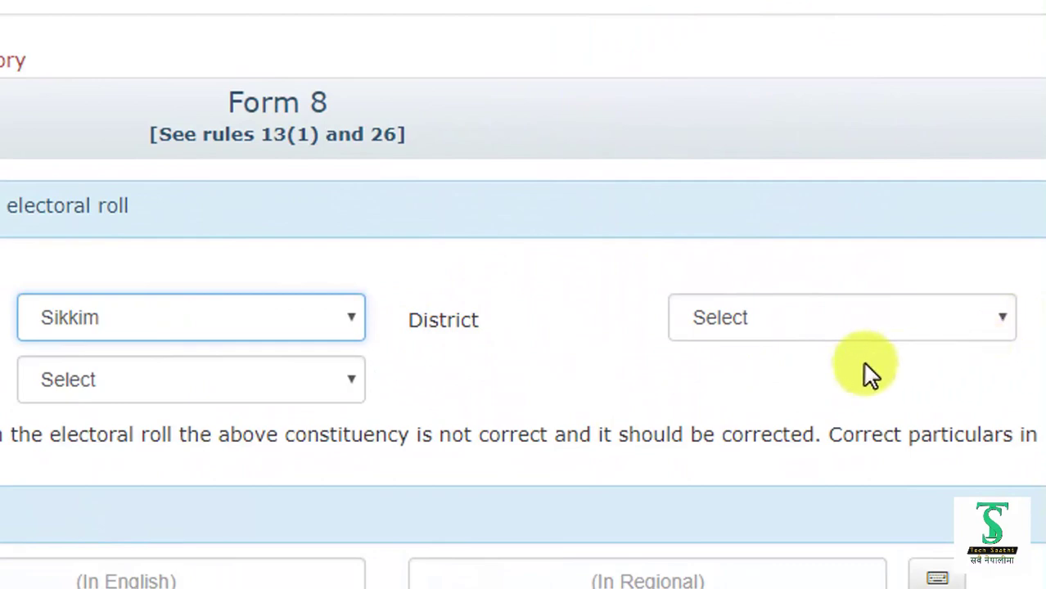
{"action": "left_click", "coordinate": [1000, 313]}
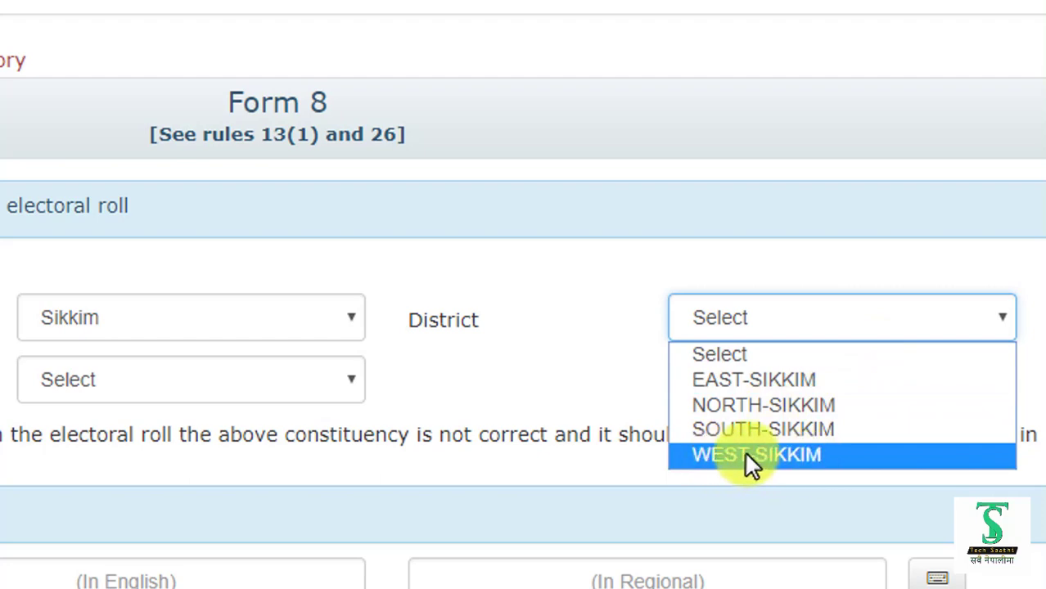
{"action": "left_click", "coordinate": [771, 460]}
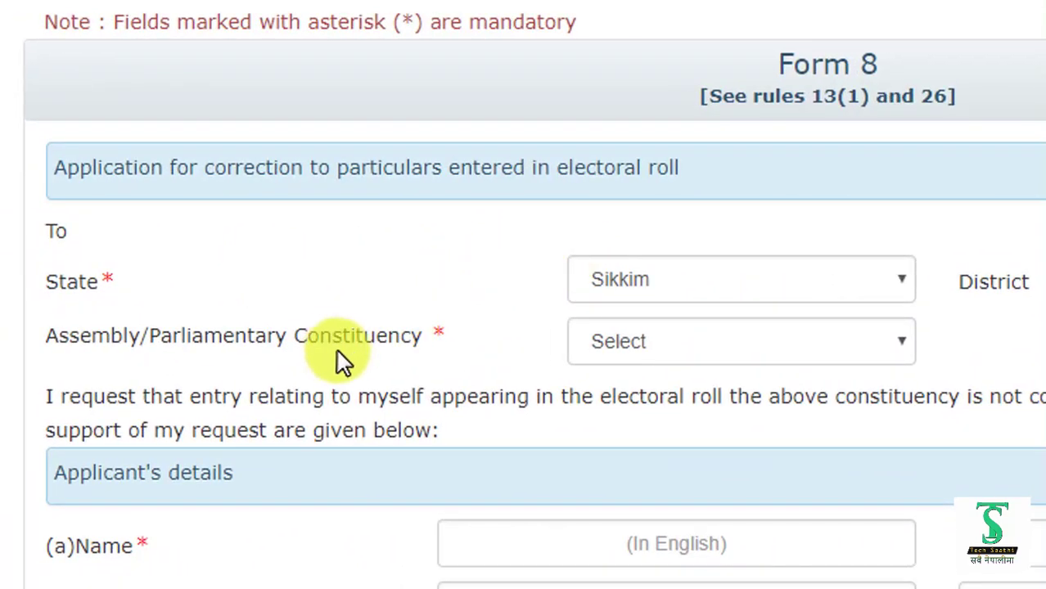
{"action": "left_click", "coordinate": [904, 343]}
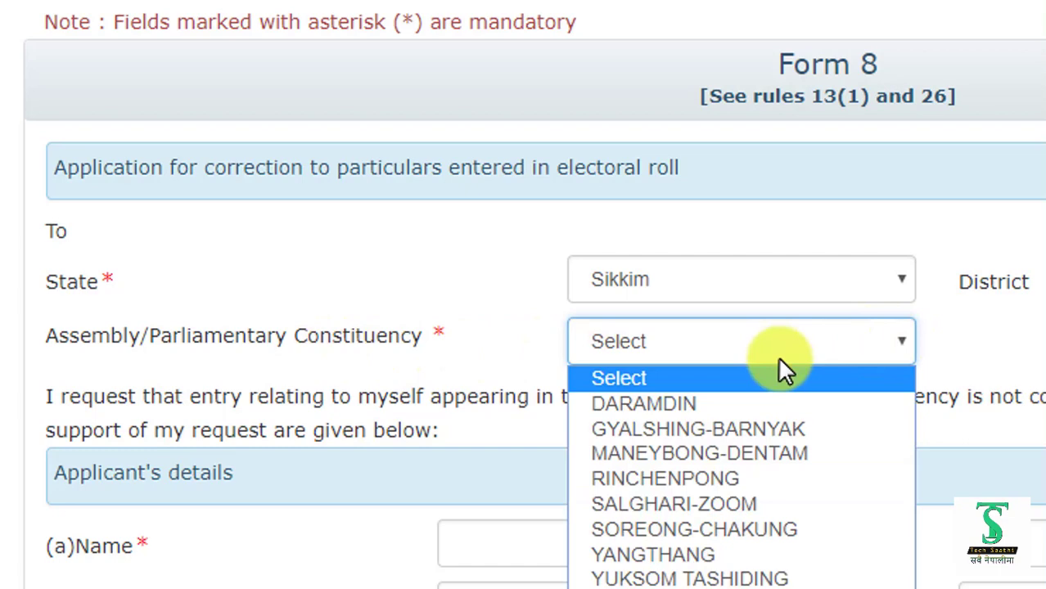
{"action": "left_click", "coordinate": [650, 504]}
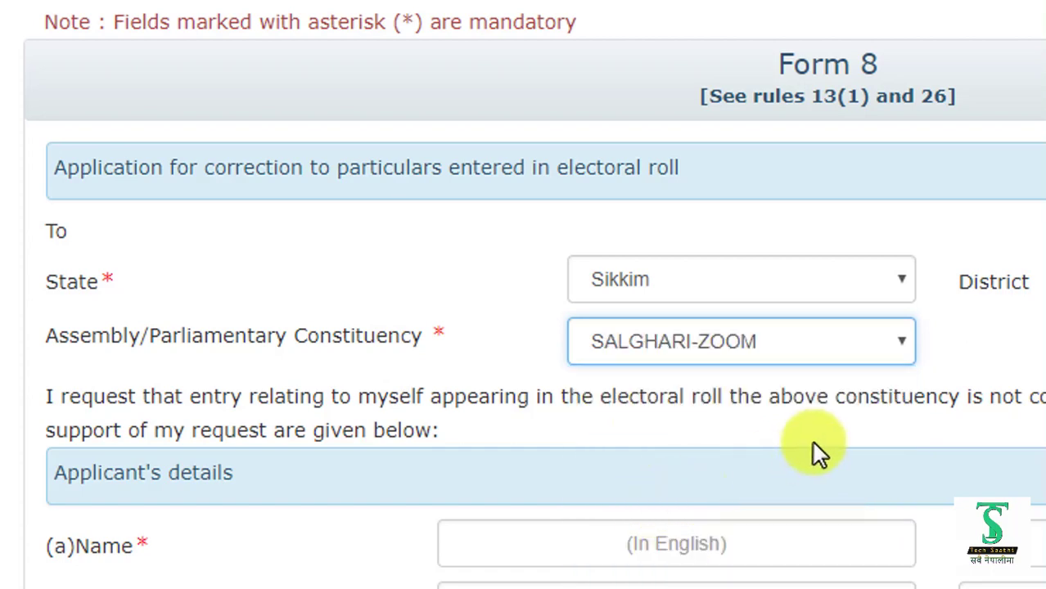
{"action": "scroll", "coordinate": [815, 446], "scroll_direction": "down", "scroll_amount": 2}
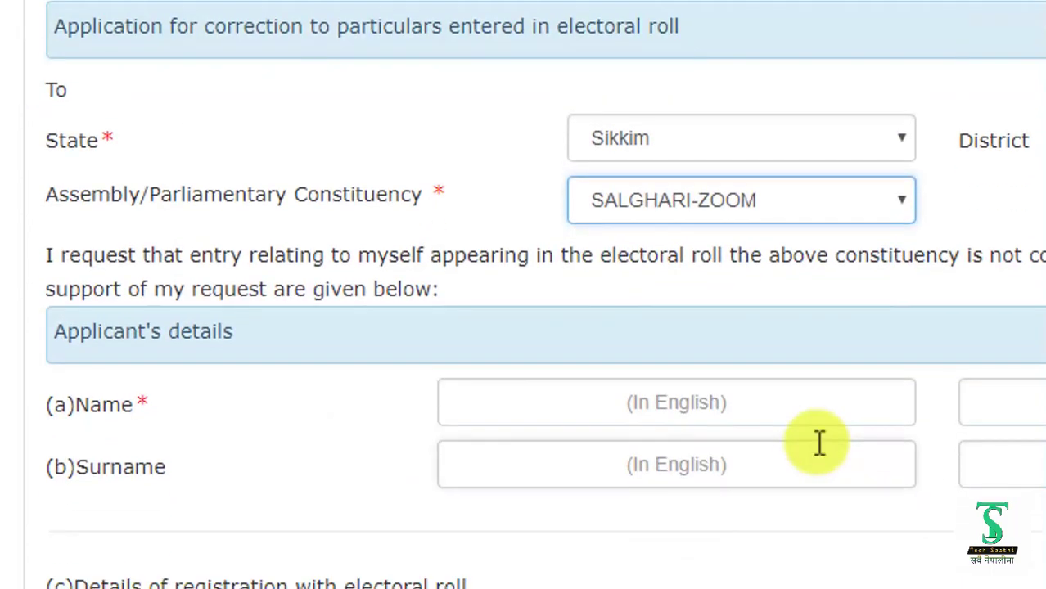
- Enter the applicant's name in English and auto-fill its Hindi transliteration in the regional field
{"action": "left_click", "coordinate": [513, 403]}
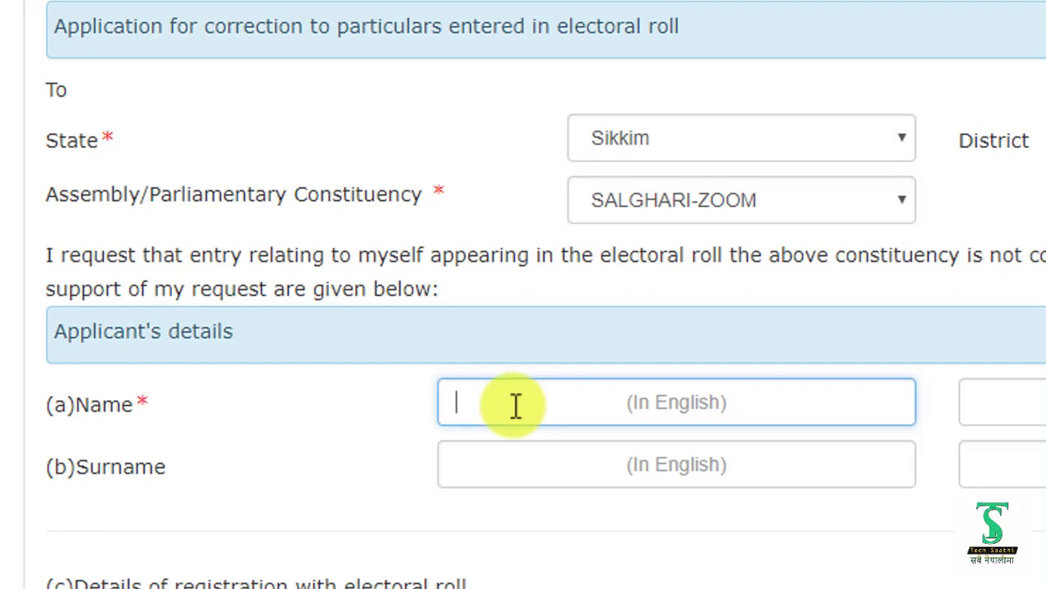
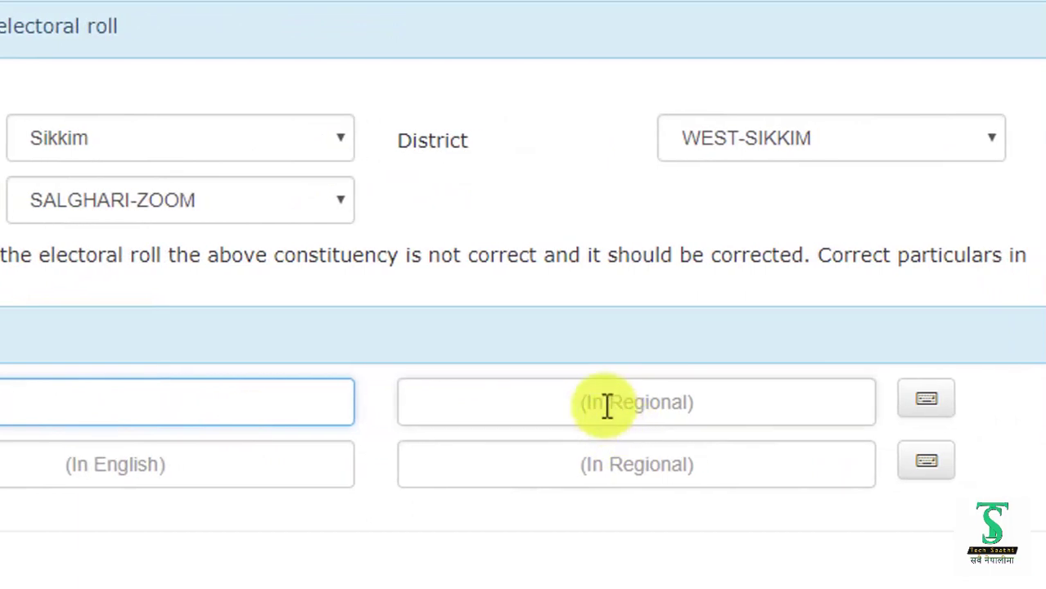
{"action": "left_click", "coordinate": [607, 405]}
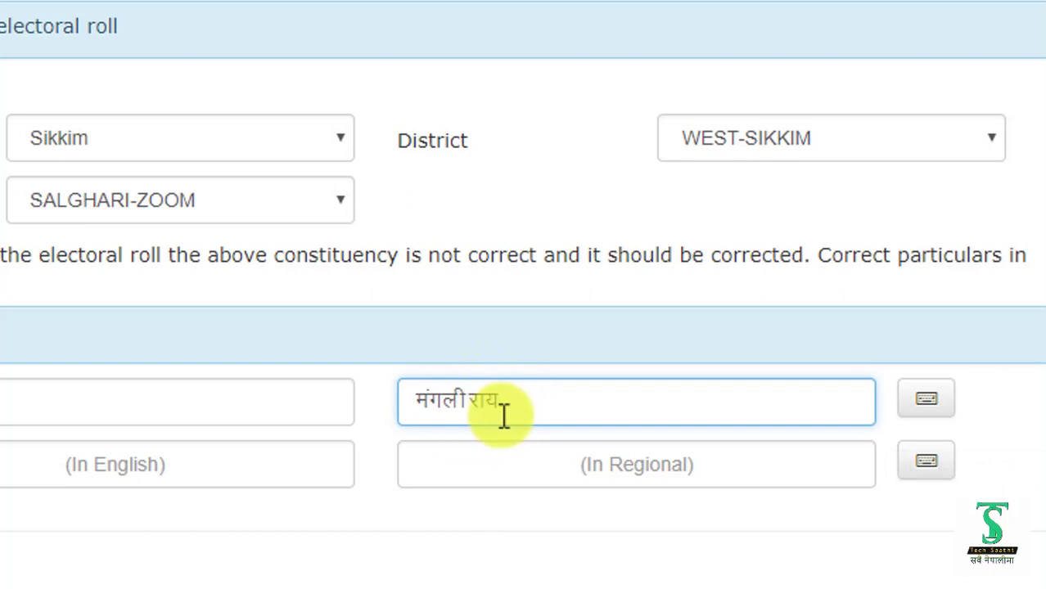
{"action": "scroll", "coordinate": [504, 416], "scroll_direction": "down", "scroll_amount": 2}
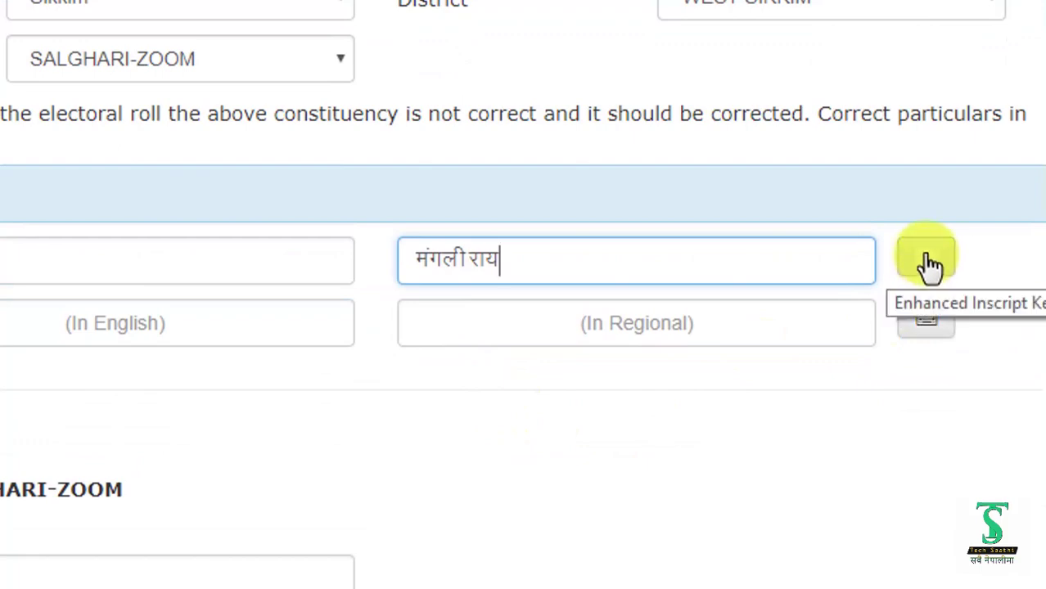
- Fix the Devanagari name spelling using the Inscript on-screen keyboard, then close the keyboard
{"action": "left_click", "coordinate": [931, 265]}
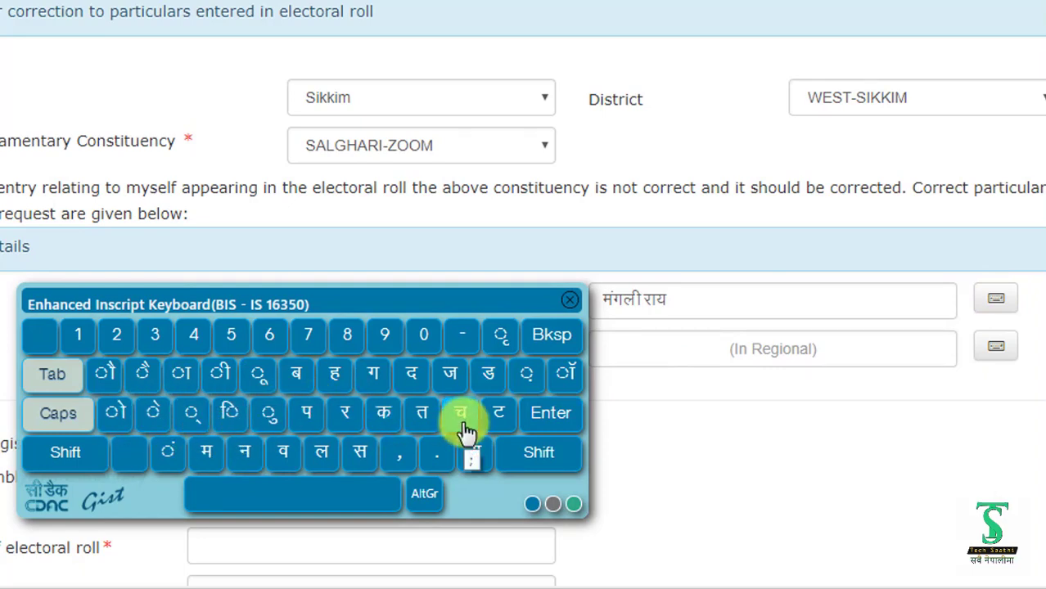
{"action": "left_click", "coordinate": [537, 455]}
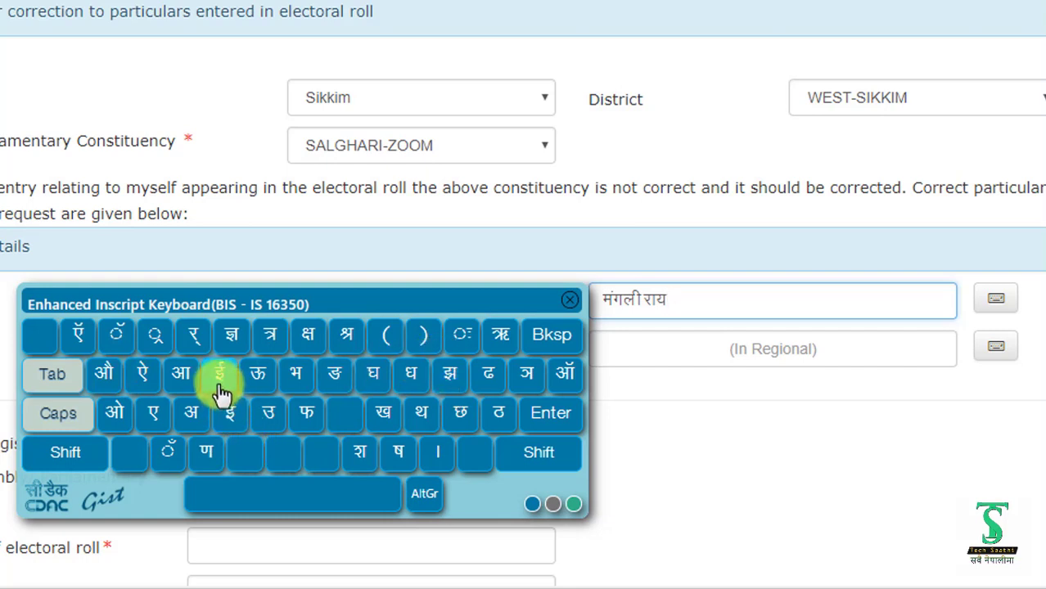
{"action": "left_click", "coordinate": [668, 300]}
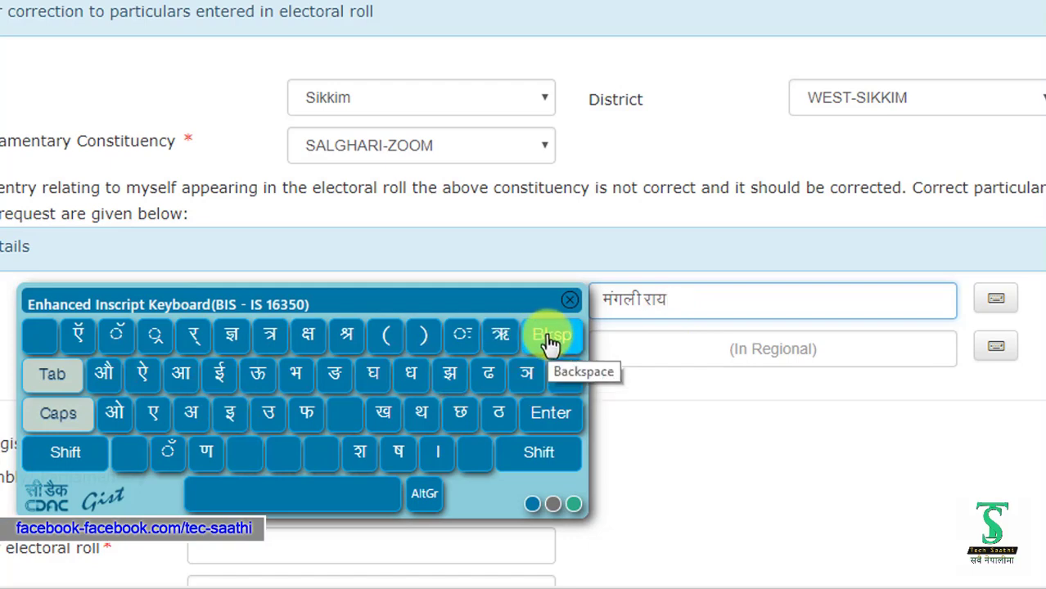
{"action": "left_click", "coordinate": [548, 337]}
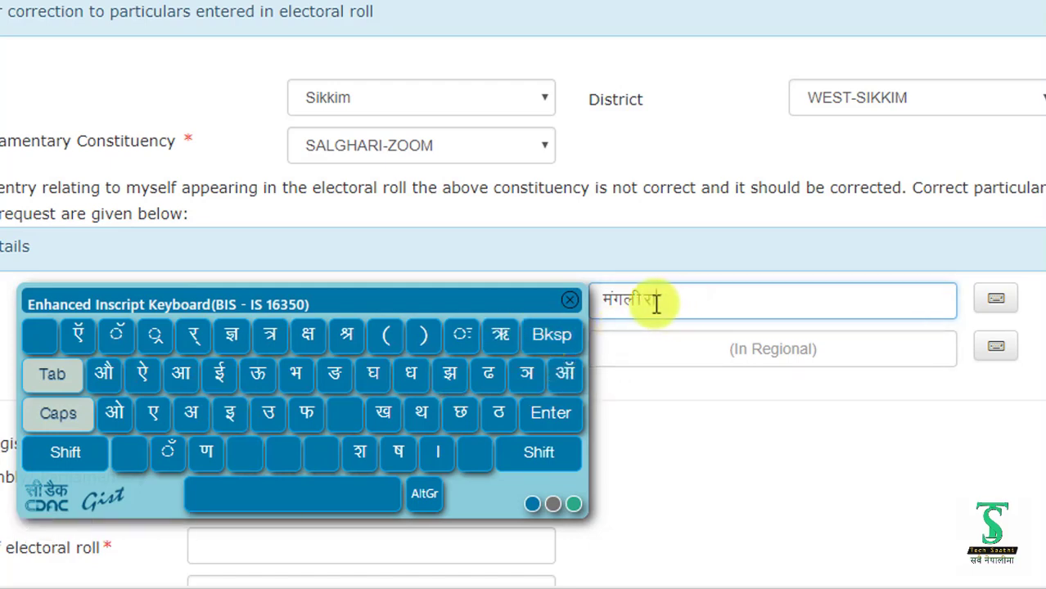
{"action": "left_click", "coordinate": [223, 379]}
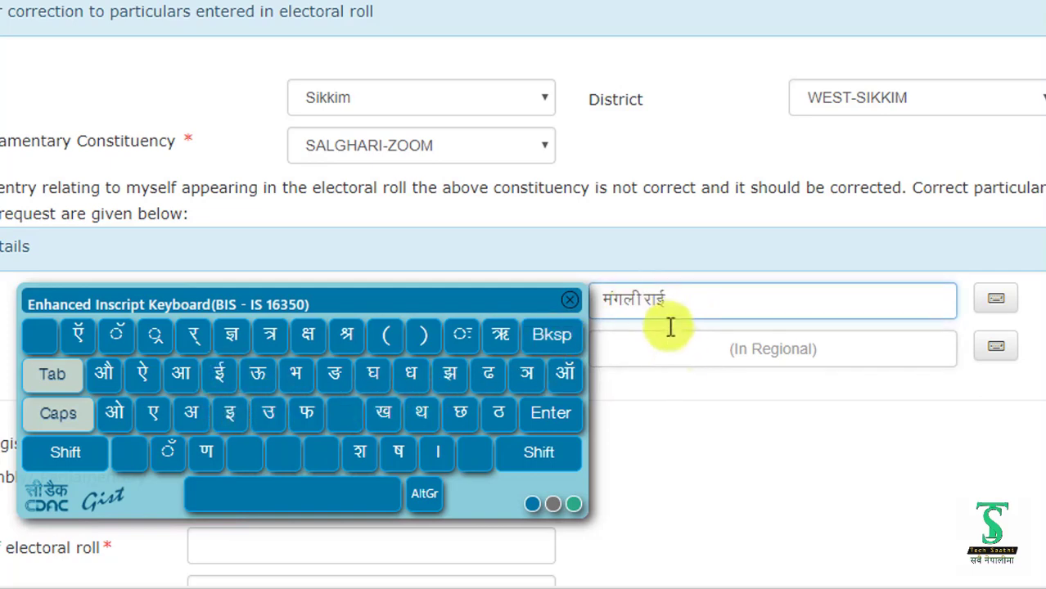
{"action": "left_click", "coordinate": [573, 309]}
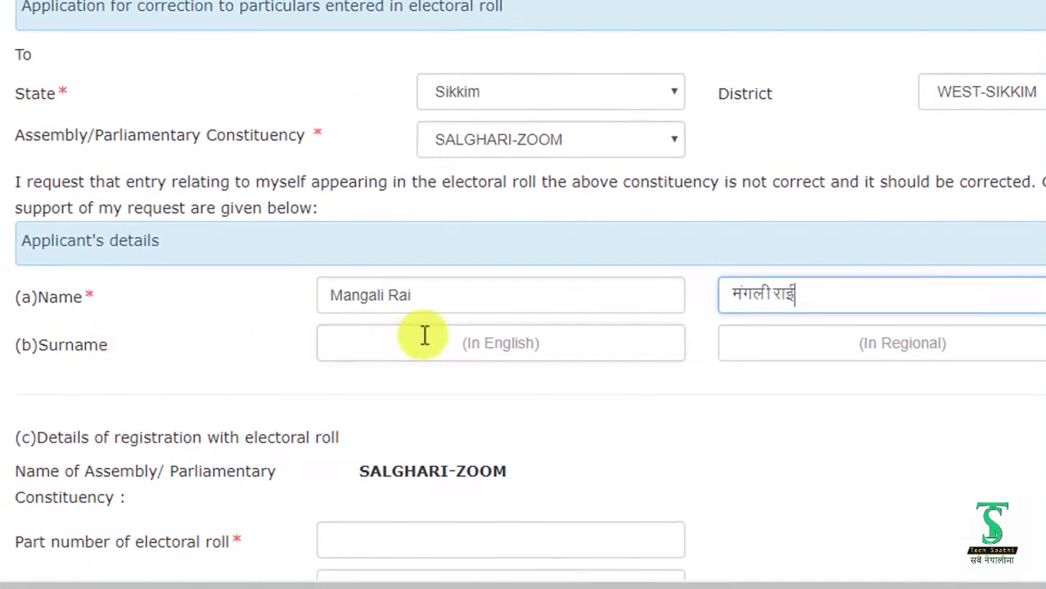
- Enter the electoral roll part number and serial number 1
{"action": "scroll", "coordinate": [431, 335], "scroll_direction": "down", "scroll_amount": 3}
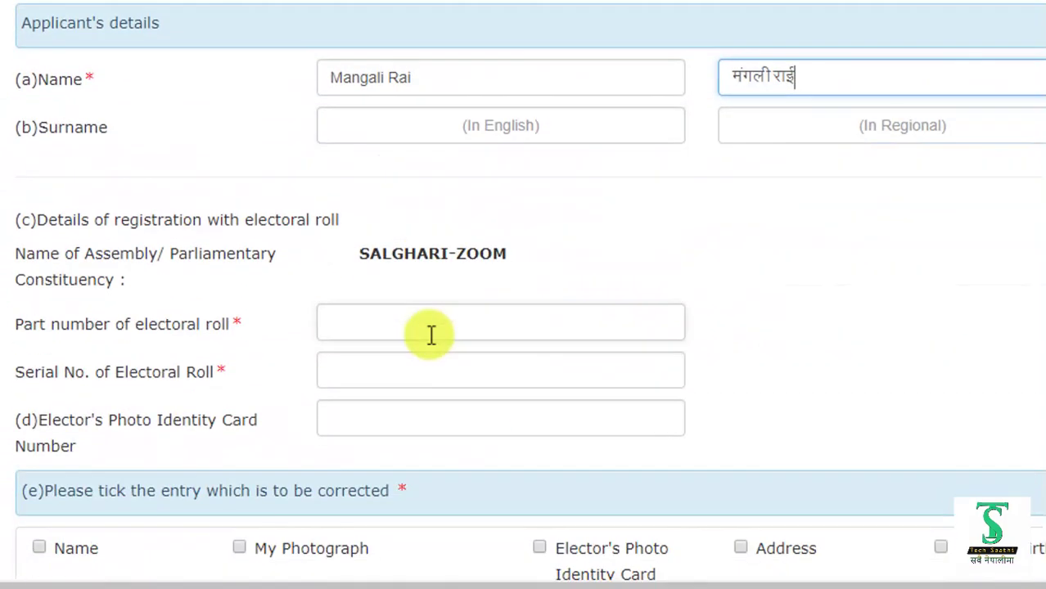
{"action": "scroll", "coordinate": [431, 334], "scroll_direction": "down", "scroll_amount": 2}
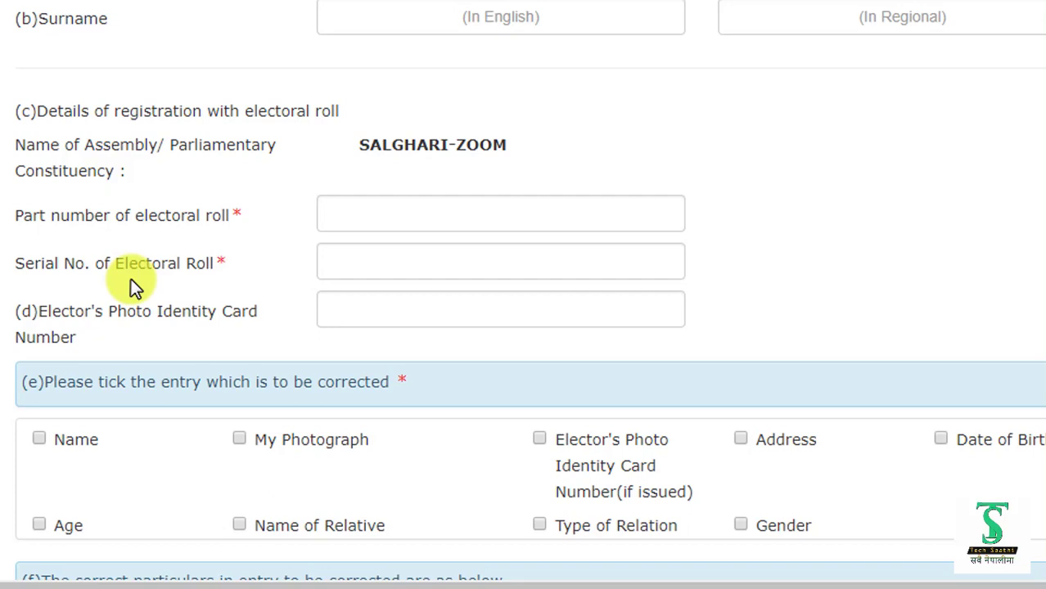
{"action": "left_click", "coordinate": [350, 215]}
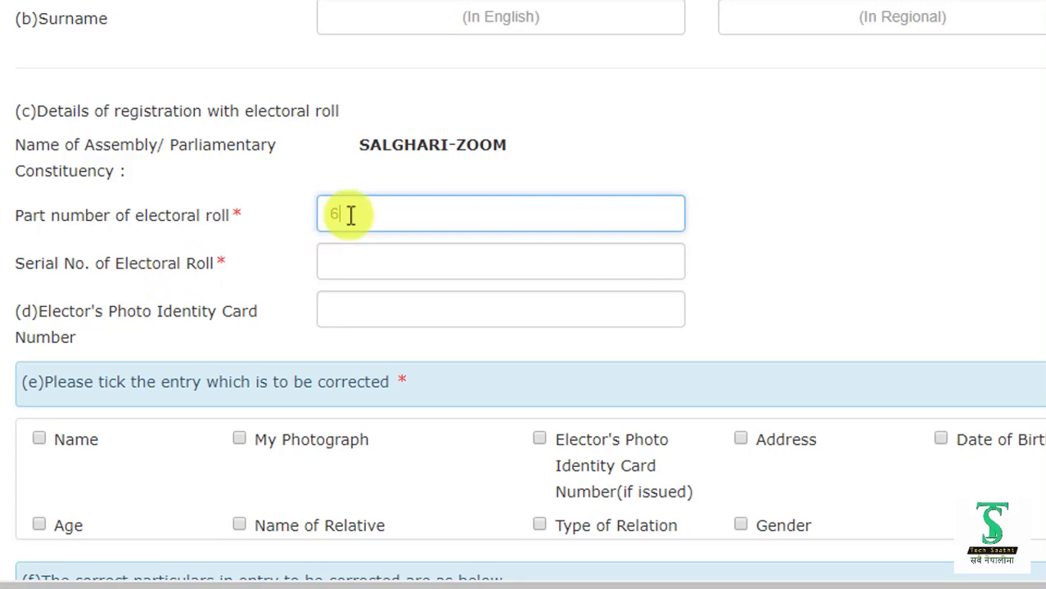
{"action": "left_click", "coordinate": [366, 264]}
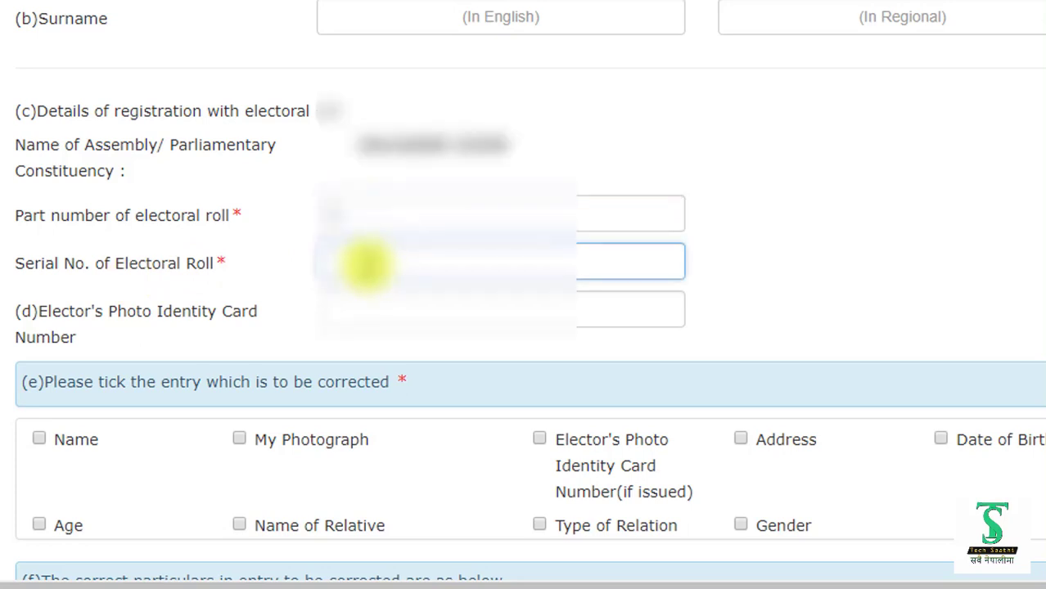
{"action": "type", "text": "1"}
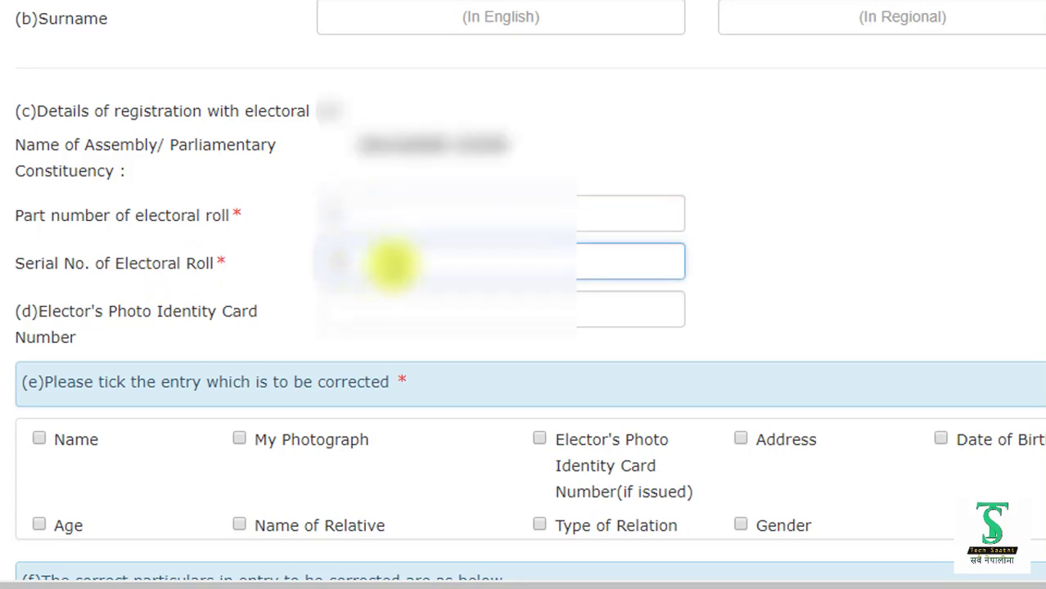
{"action": "scroll", "coordinate": [405, 264], "scroll_direction": "down", "scroll_amount": 2}
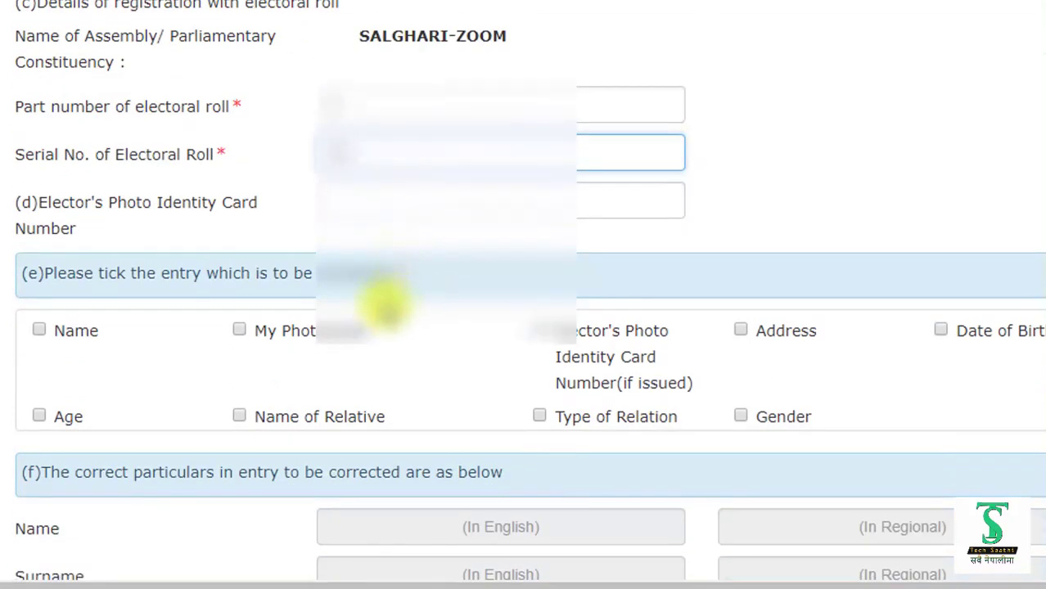
{"action": "scroll", "coordinate": [373, 307], "scroll_direction": "down", "scroll_amount": 2}
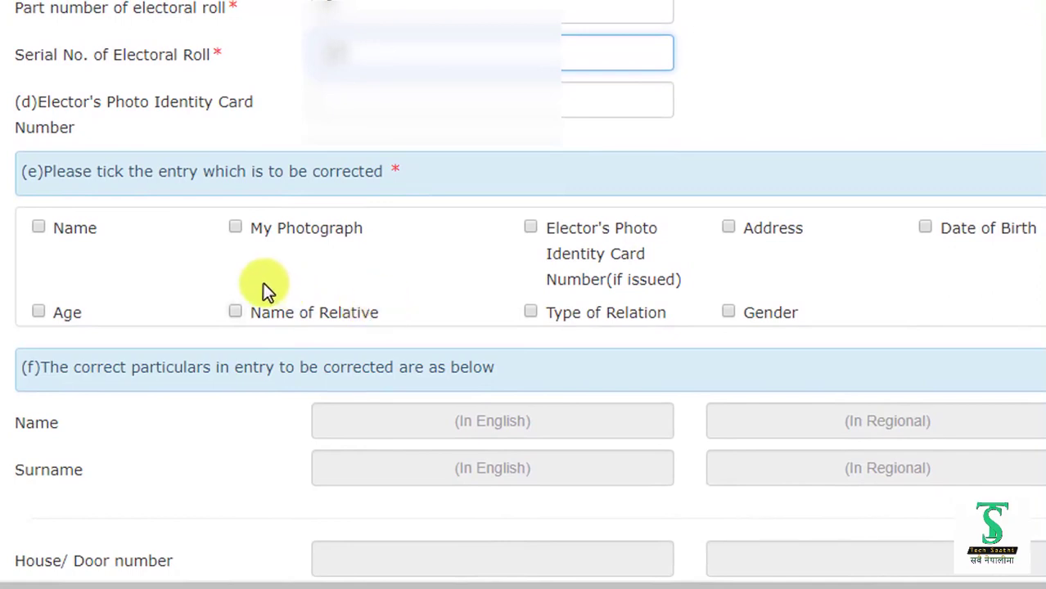
{"action": "scroll", "coordinate": [264, 285], "scroll_direction": "down", "scroll_amount": 2}
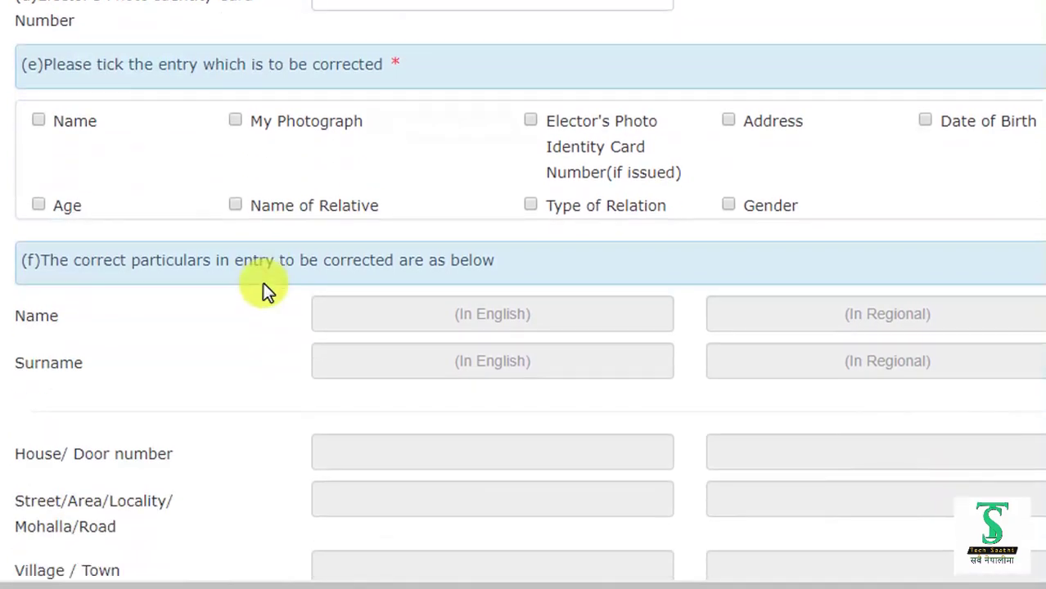
- Tick Name, Date of Birth and My Photograph as entries to correct, then select the corrected English name field
{"action": "left_click", "coordinate": [42, 121]}
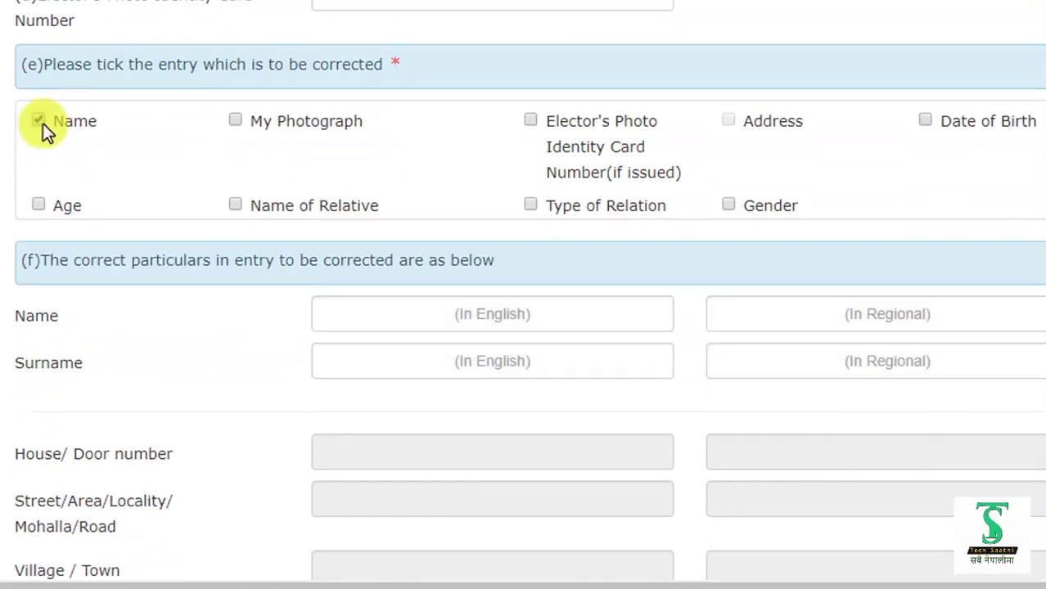
{"action": "left_click", "coordinate": [924, 122]}
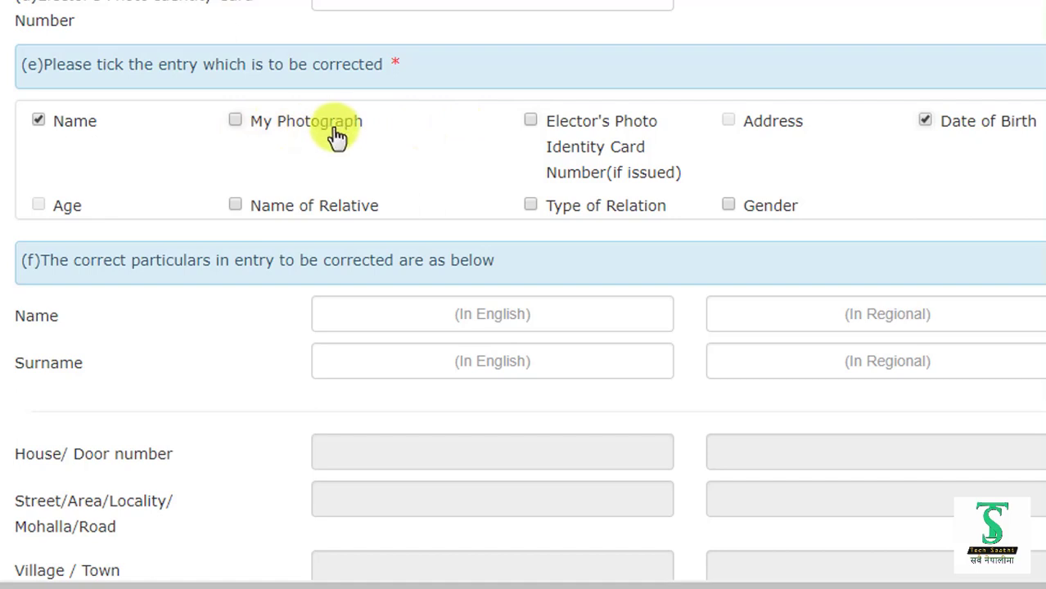
{"action": "left_click", "coordinate": [235, 122]}
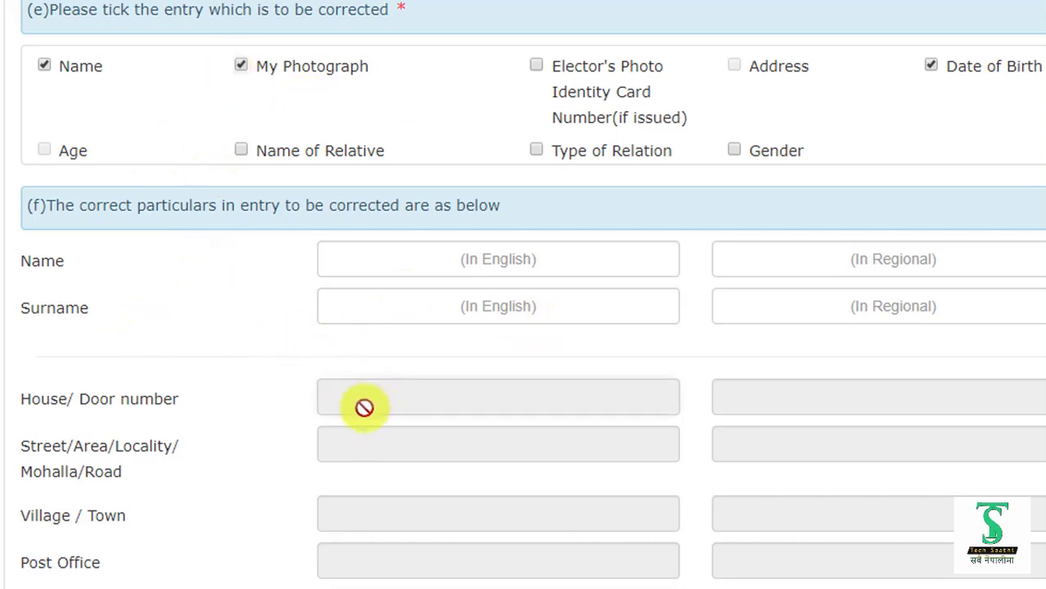
{"action": "left_click", "coordinate": [331, 255]}
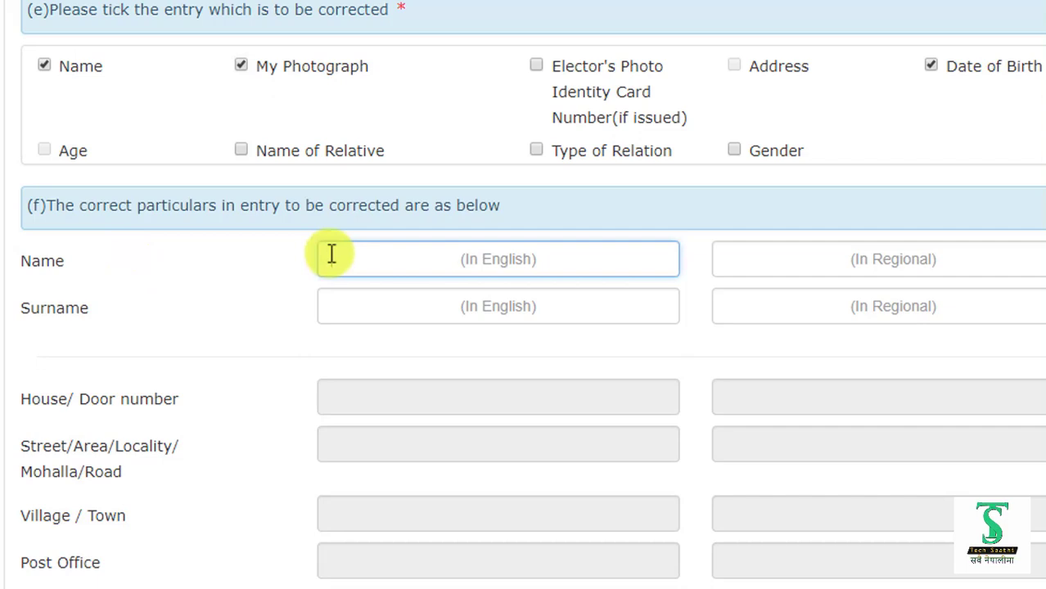
- Type the applicant's corrected name in English and let it transliterate into the regional field
{"action": "left_click", "coordinate": [332, 254]}
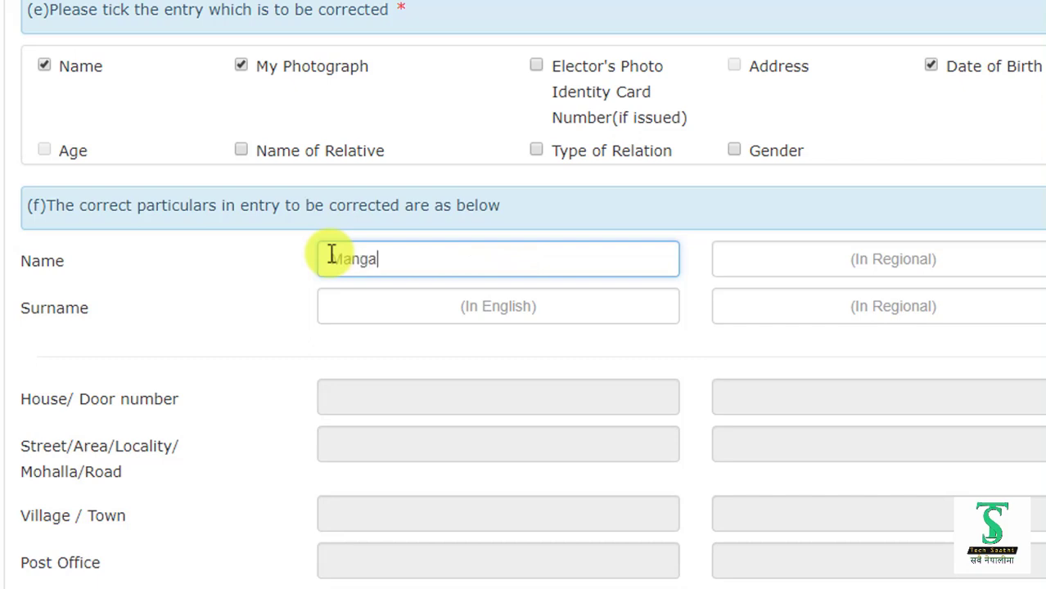
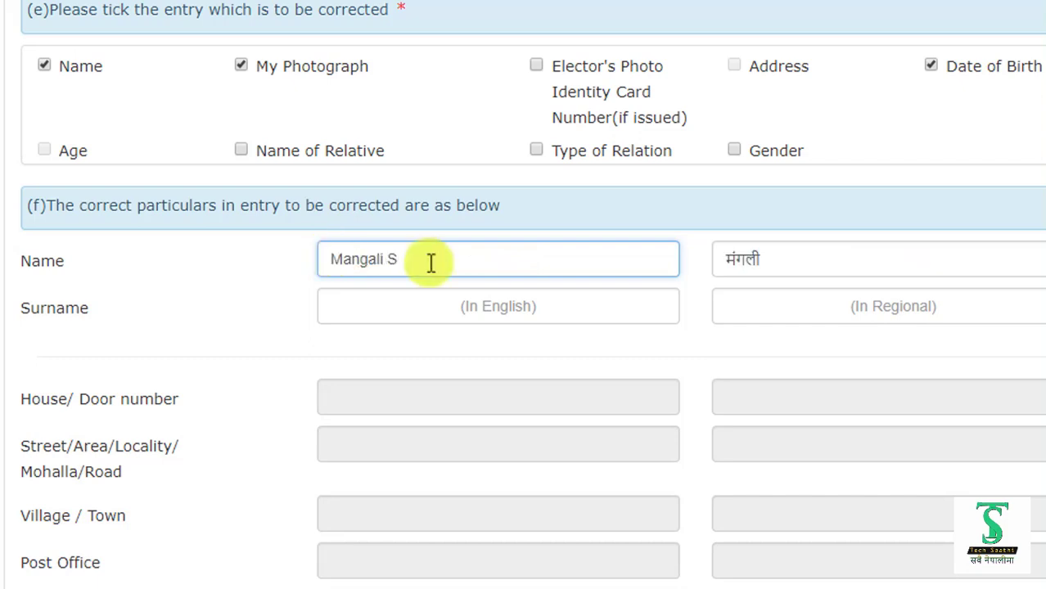
{"action": "left_click", "coordinate": [794, 259]}
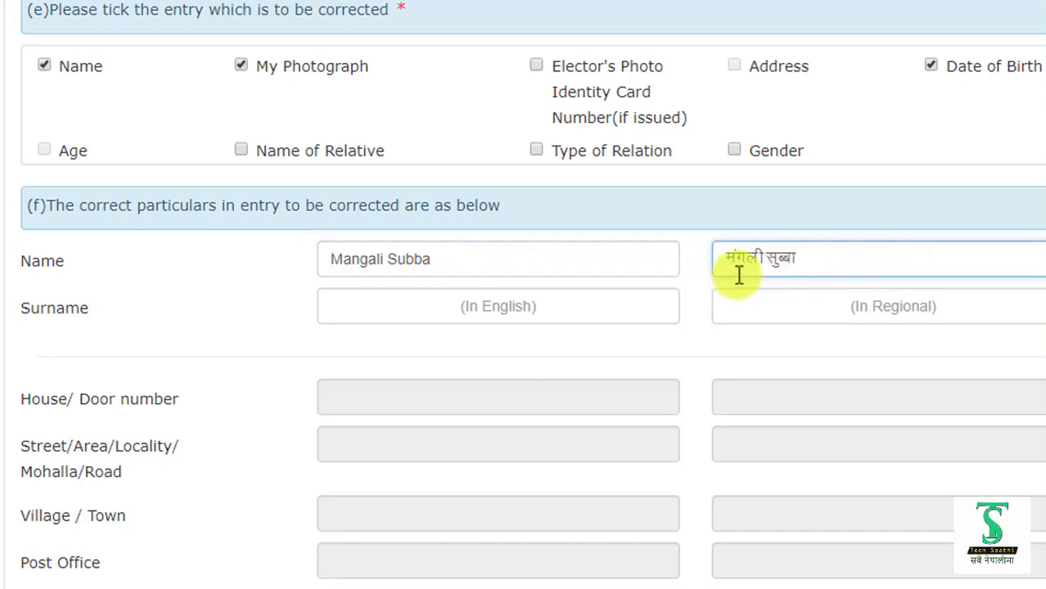
{"action": "scroll", "coordinate": [831, 268], "scroll_direction": "down", "scroll_amount": 1}
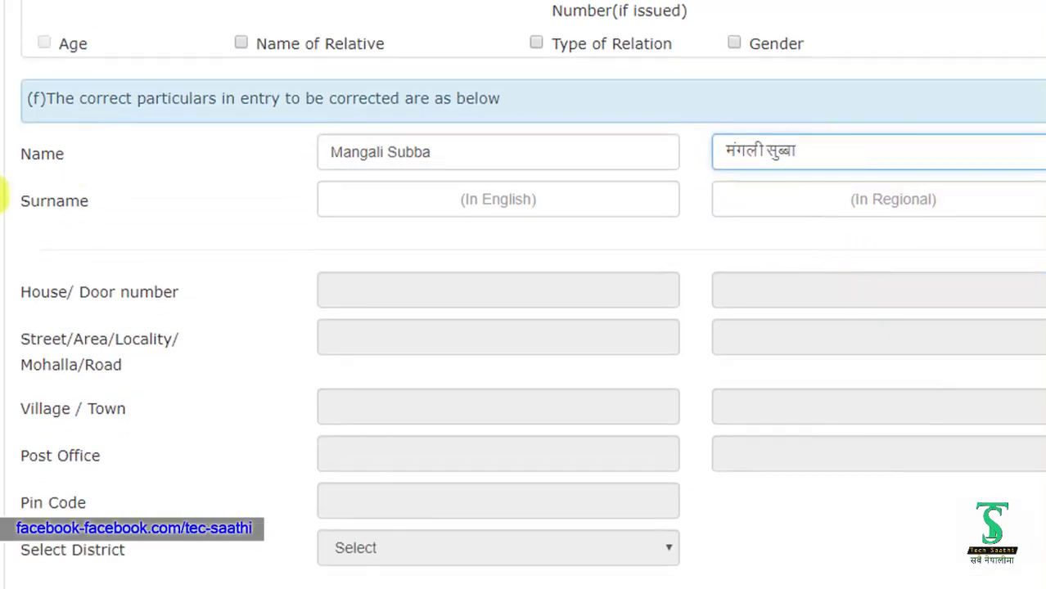
{"action": "scroll", "coordinate": [347, 203], "scroll_direction": "down", "scroll_amount": 1}
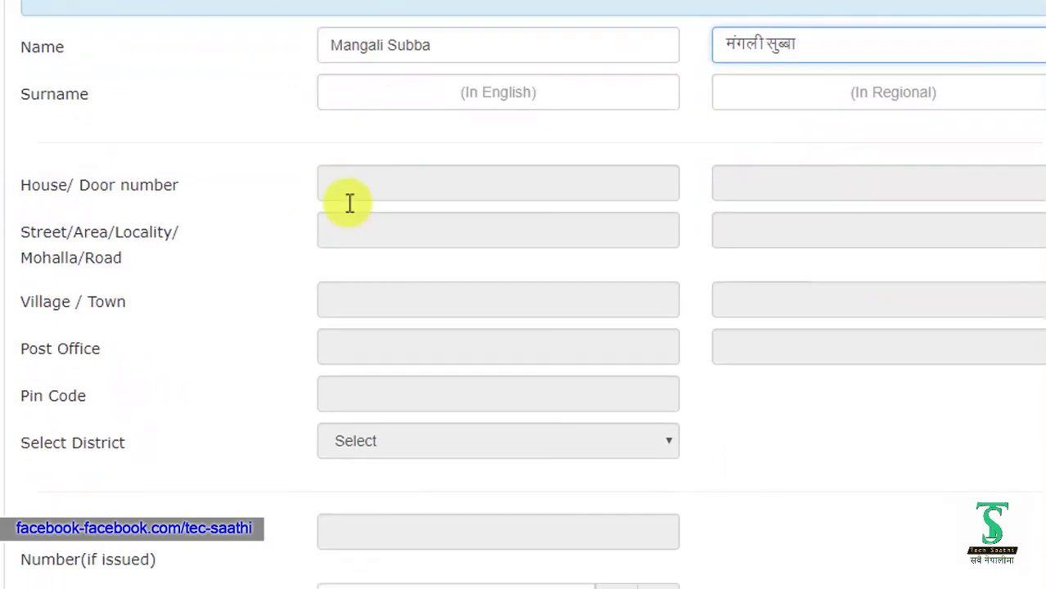
{"action": "scroll", "coordinate": [346, 201], "scroll_direction": "down", "scroll_amount": 4}
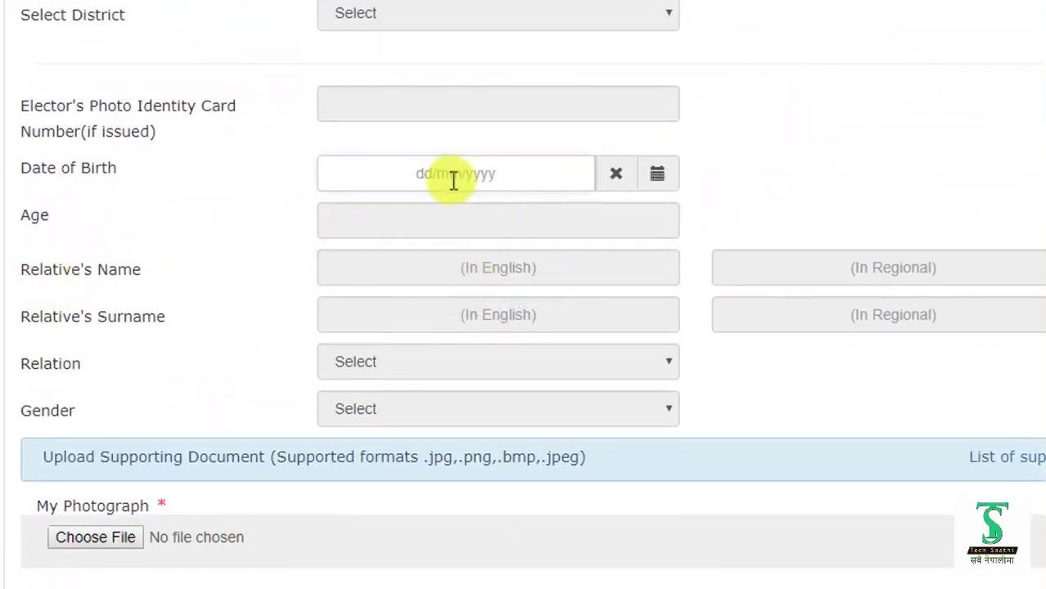
{"action": "left_click", "coordinate": [658, 181]}
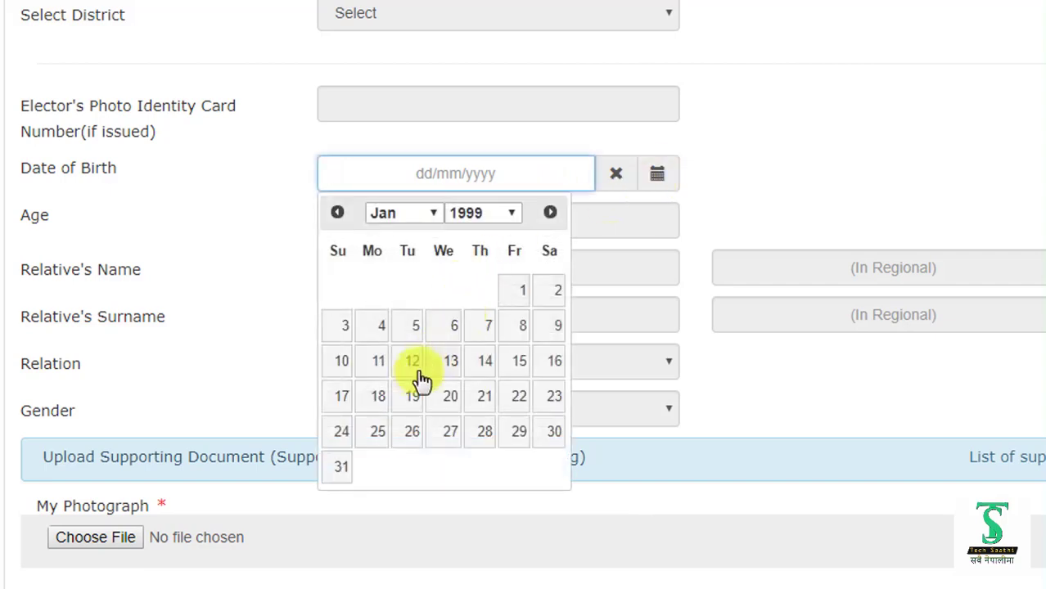
{"action": "left_click", "coordinate": [519, 361]}
{"action": "left_click", "coordinate": [481, 272]}
{"action": "left_click", "coordinate": [433, 212]}
{"action": "left_click", "coordinate": [397, 396]}
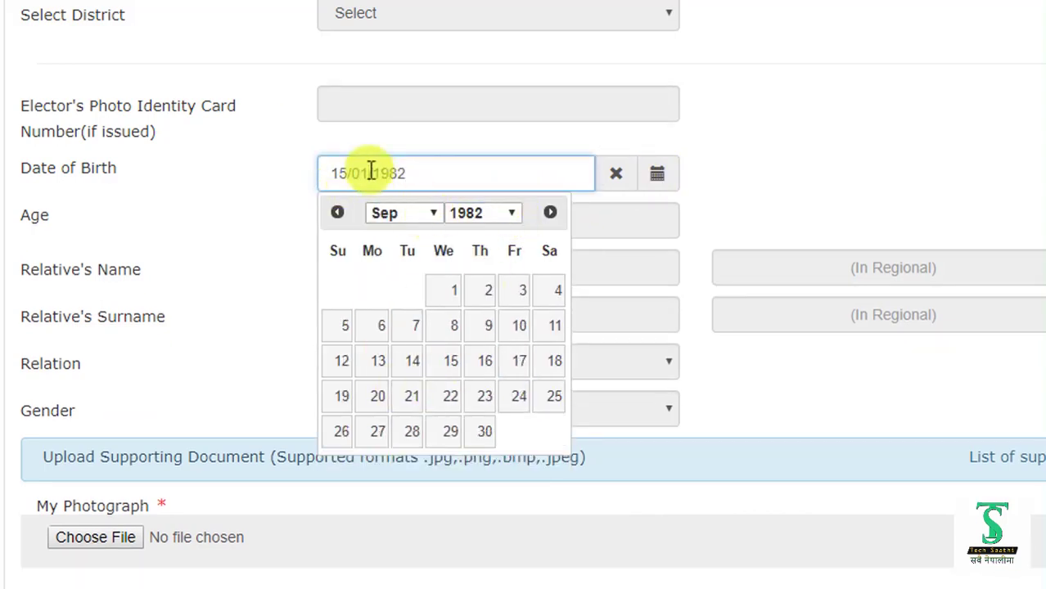
{"action": "left_click", "coordinate": [451, 360]}
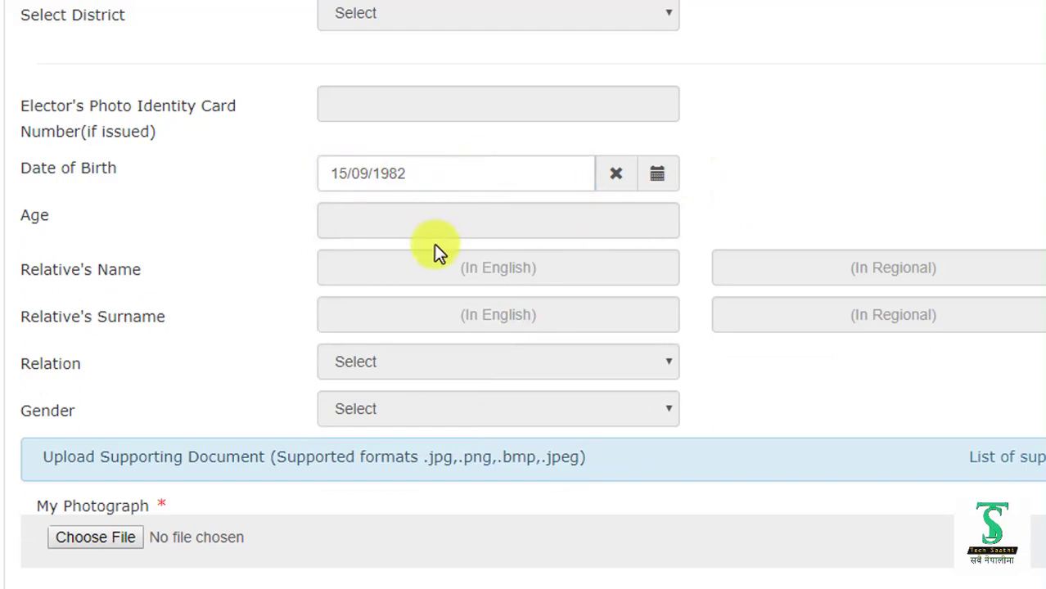
{"action": "scroll", "coordinate": [434, 244], "scroll_direction": "down", "scroll_amount": 1}
{"action": "scroll", "coordinate": [434, 244], "scroll_direction": "down", "scroll_amount": 1}
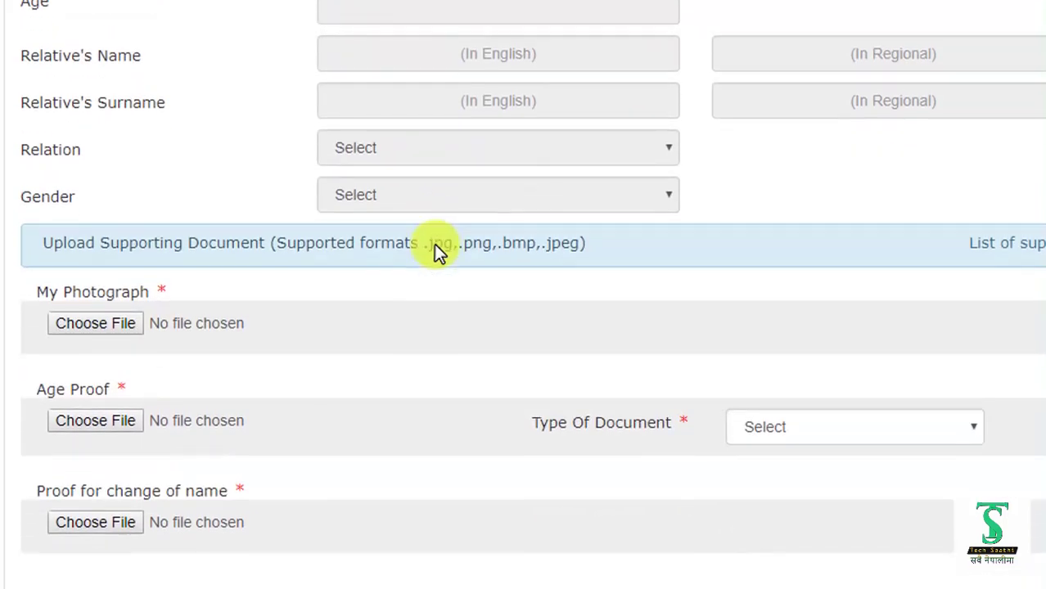
{"action": "scroll", "coordinate": [434, 244], "scroll_direction": "down", "scroll_amount": 1}
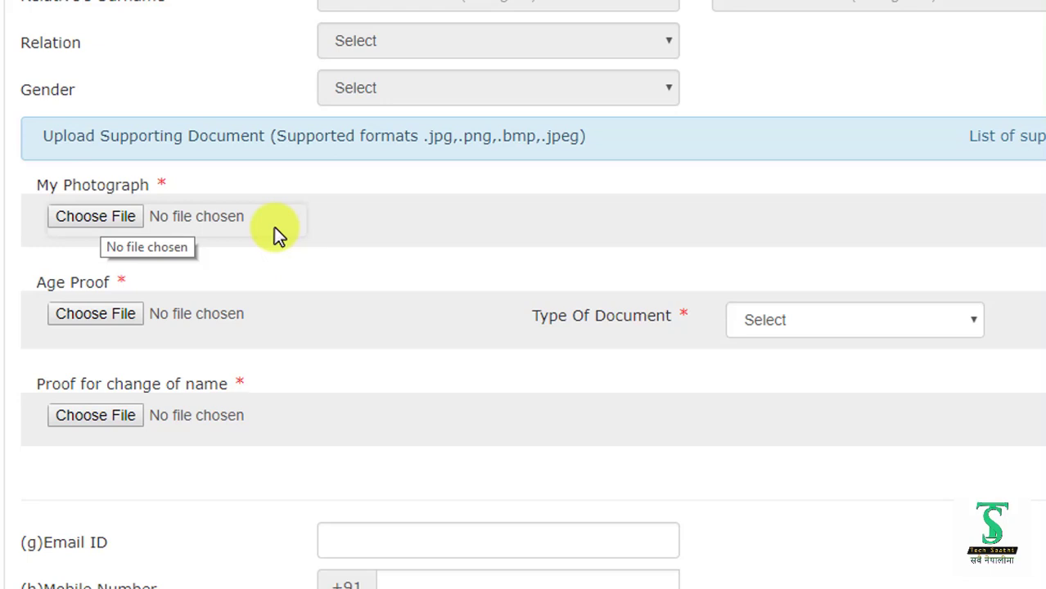
- Attach photo.jpg from the Voter Card folder on Local Disk (E:) as My Photograph
{"action": "left_click", "coordinate": [89, 220]}
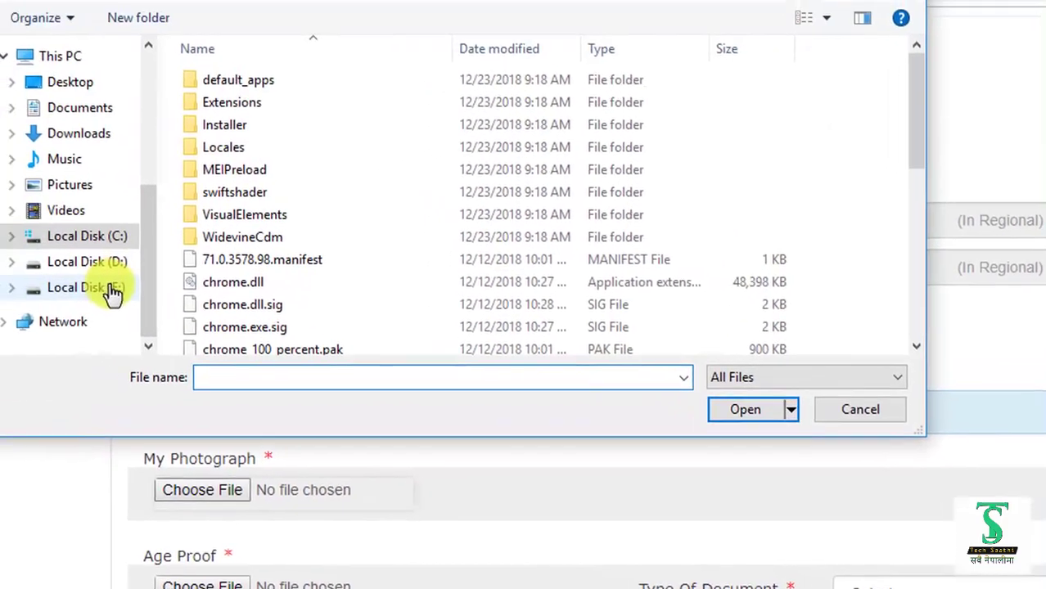
{"action": "left_click", "coordinate": [82, 288]}
{"action": "scroll", "coordinate": [307, 271], "scroll_direction": "down", "scroll_amount": 1}
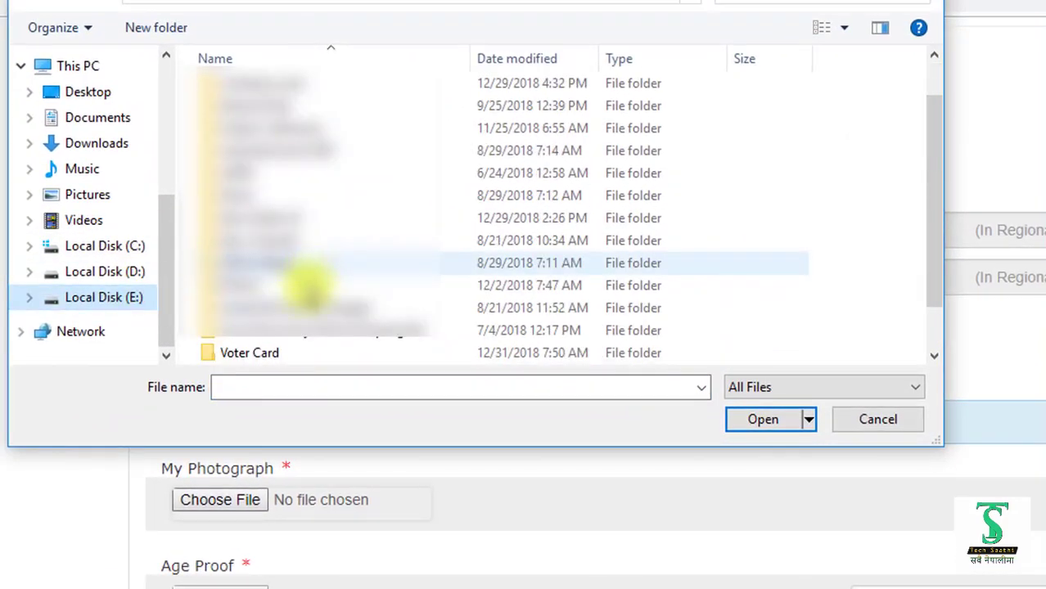
{"action": "double_click", "coordinate": [261, 352]}
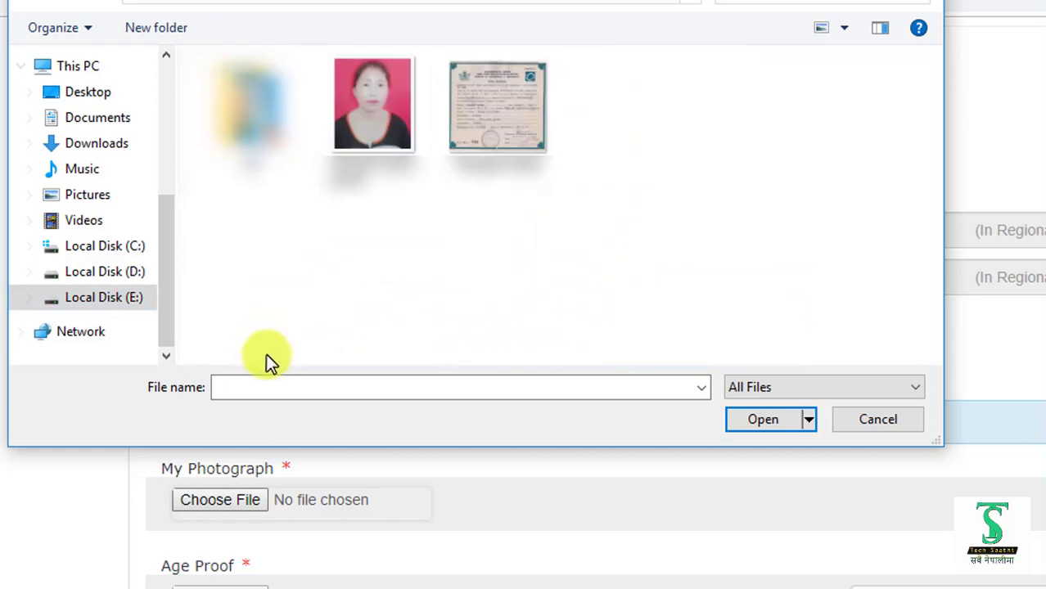
{"action": "double_click", "coordinate": [362, 120]}
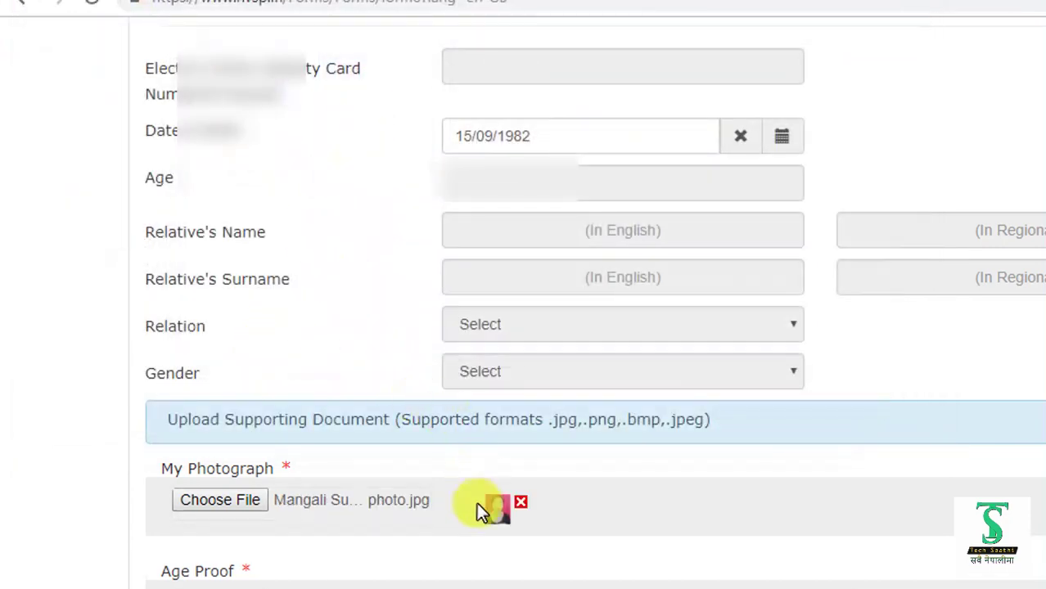
{"action": "scroll", "coordinate": [477, 503], "scroll_direction": "down", "scroll_amount": 3}
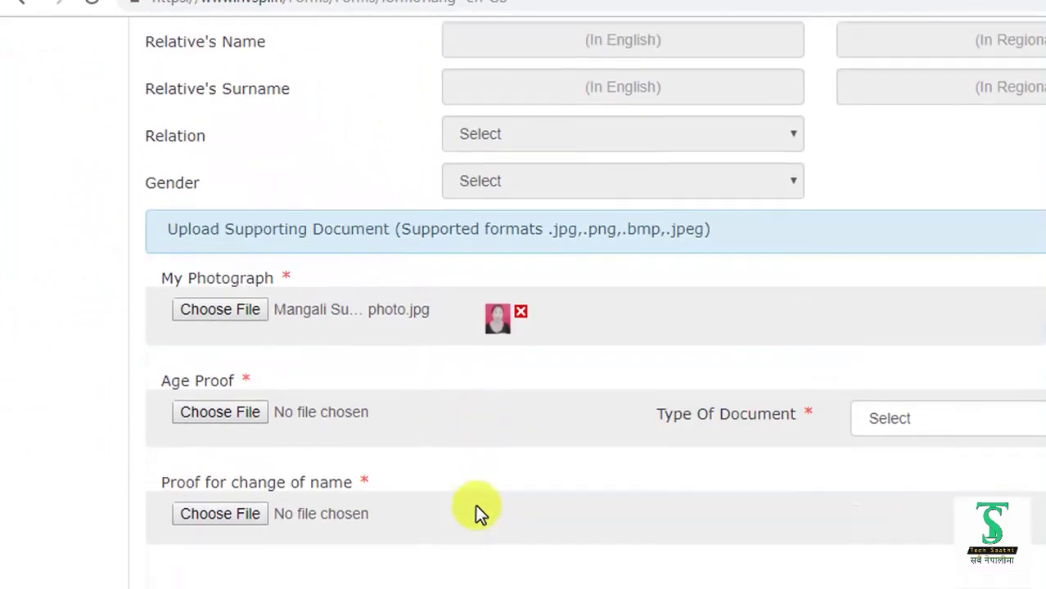
{"action": "scroll", "coordinate": [497, 478], "scroll_direction": "down", "scroll_amount": 2}
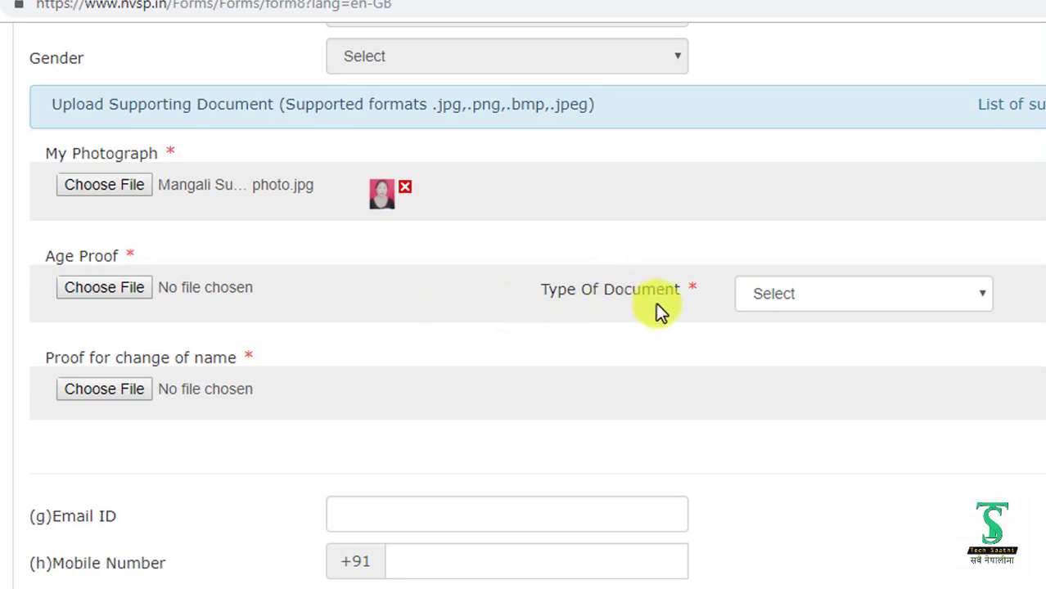
- Set the age proof type to Birth Certificate and attach the certificate scan as Age Proof
{"action": "left_click", "coordinate": [981, 296]}
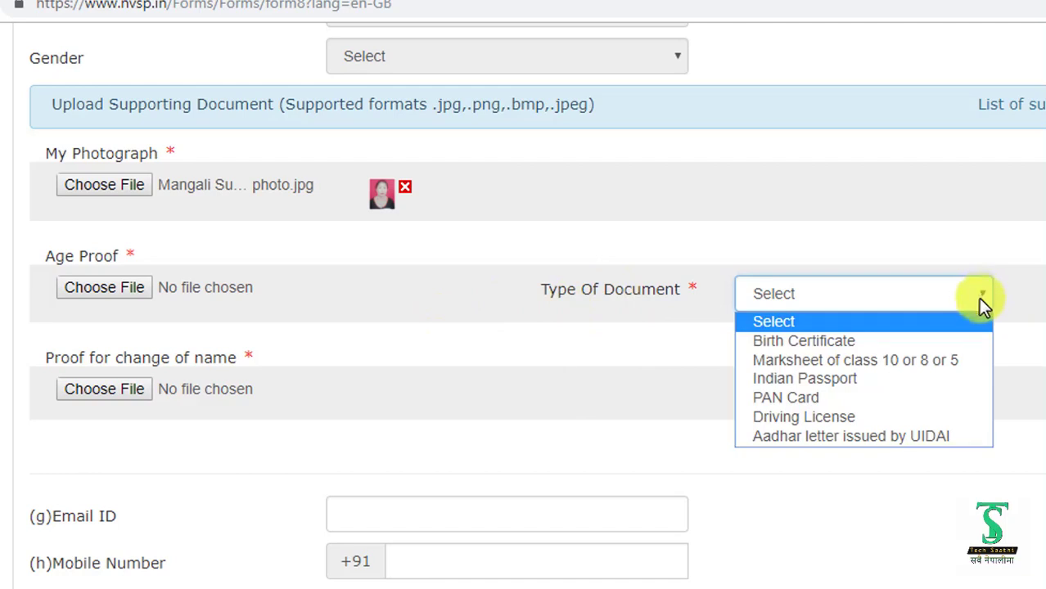
{"action": "left_click", "coordinate": [800, 340]}
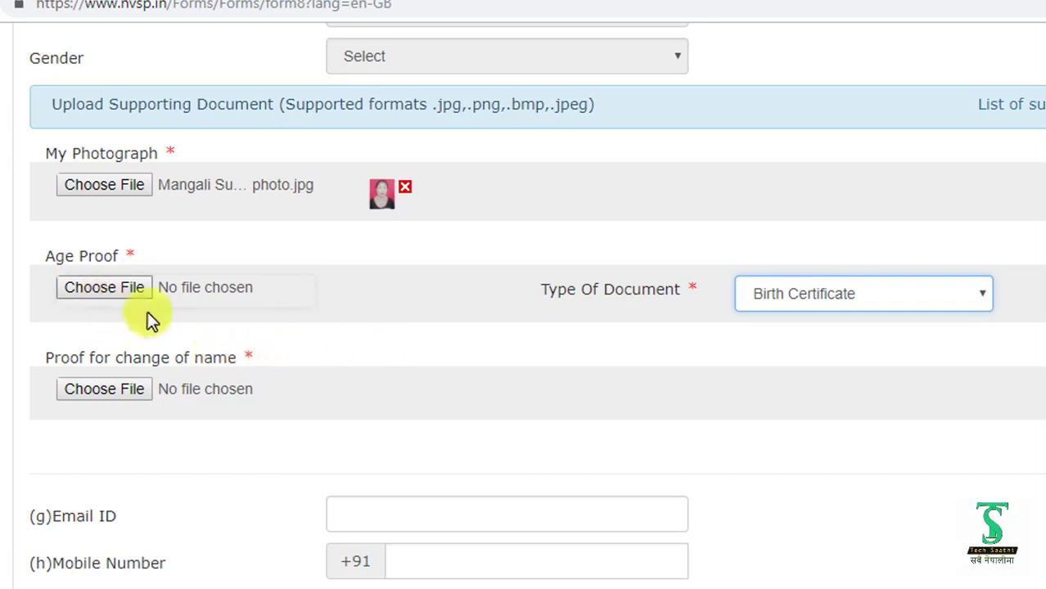
{"action": "left_click", "coordinate": [96, 286]}
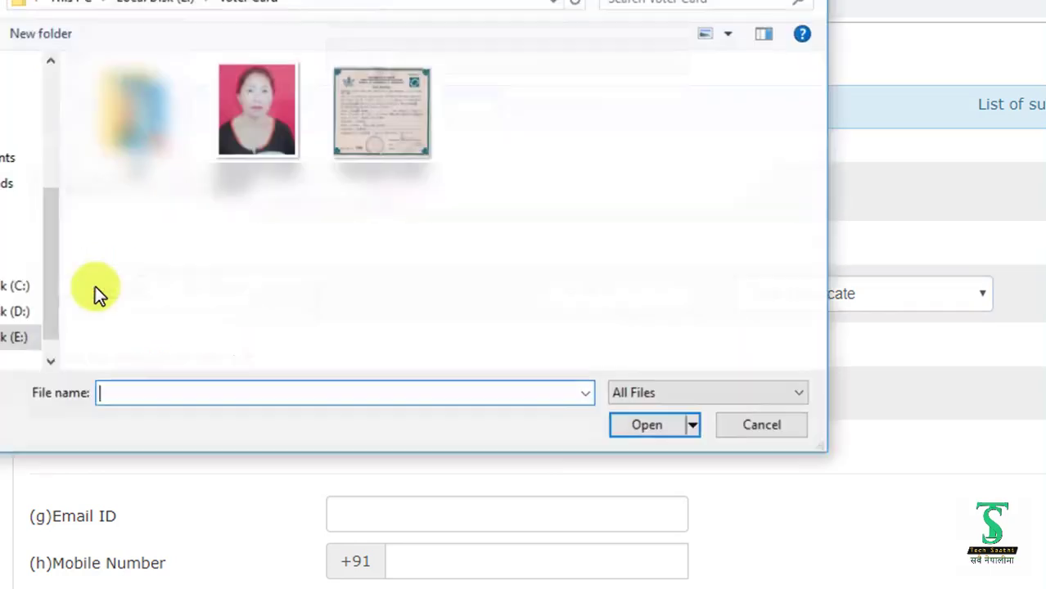
{"action": "left_click", "coordinate": [375, 137]}
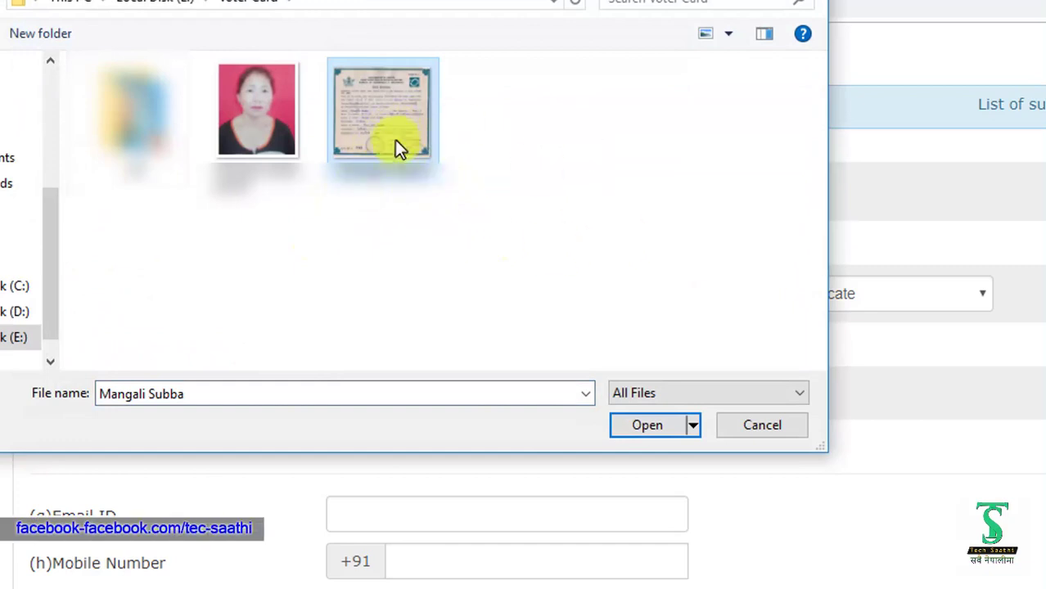
{"action": "double_click", "coordinate": [384, 122]}
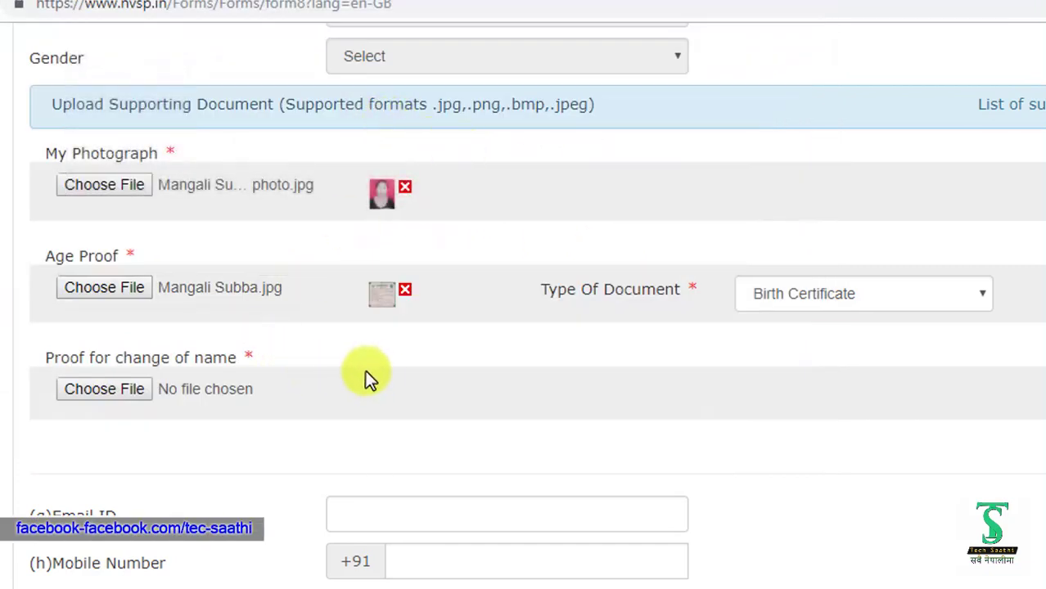
- Attach the same certificate scan as Proof for change of name
{"action": "scroll", "coordinate": [365, 370], "scroll_direction": "down", "scroll_amount": 2}
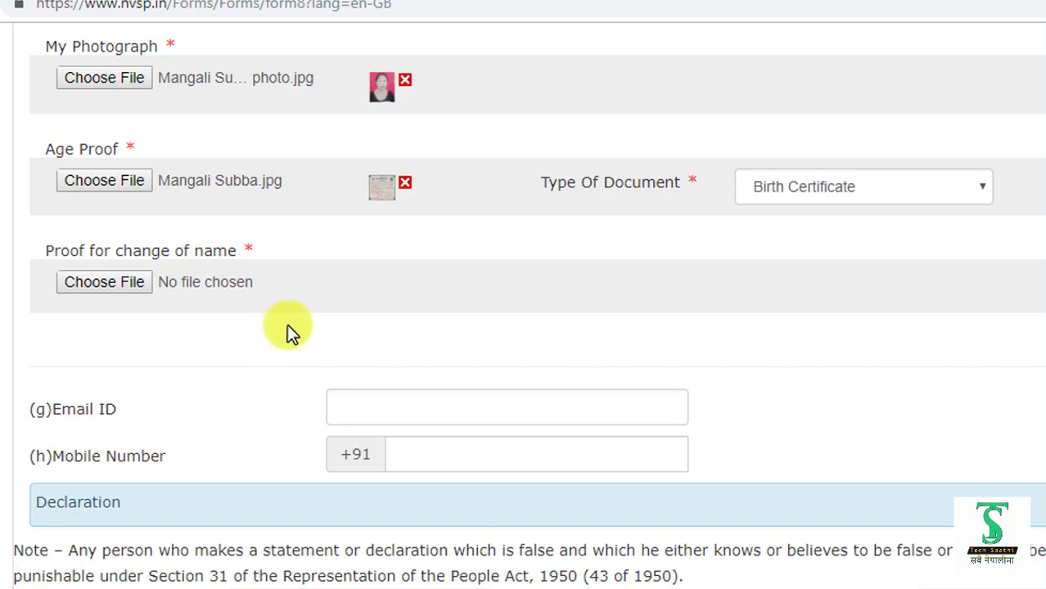
{"action": "left_click", "coordinate": [107, 283]}
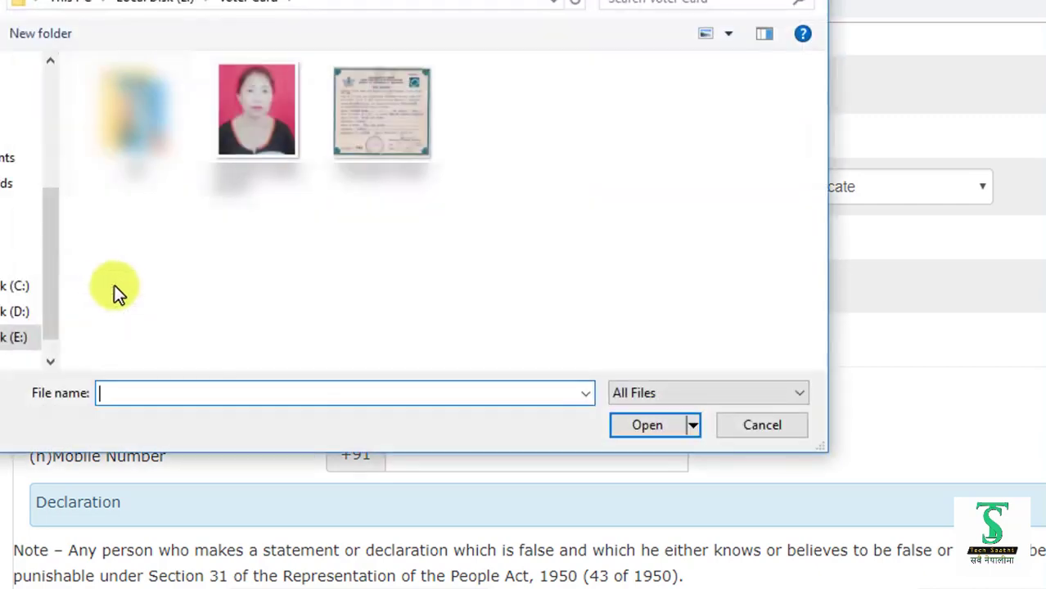
{"action": "double_click", "coordinate": [399, 156]}
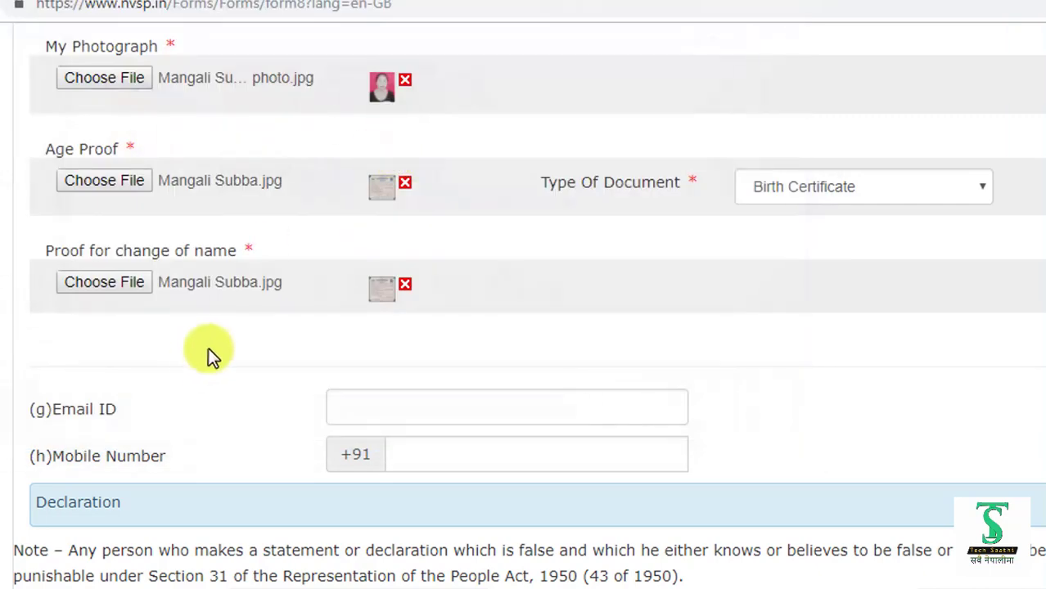
{"action": "scroll", "coordinate": [208, 355], "scroll_direction": "down", "scroll_amount": 2}
- Enter the applicant's mobile number in the Mobile Number field
{"action": "left_click", "coordinate": [398, 347]}
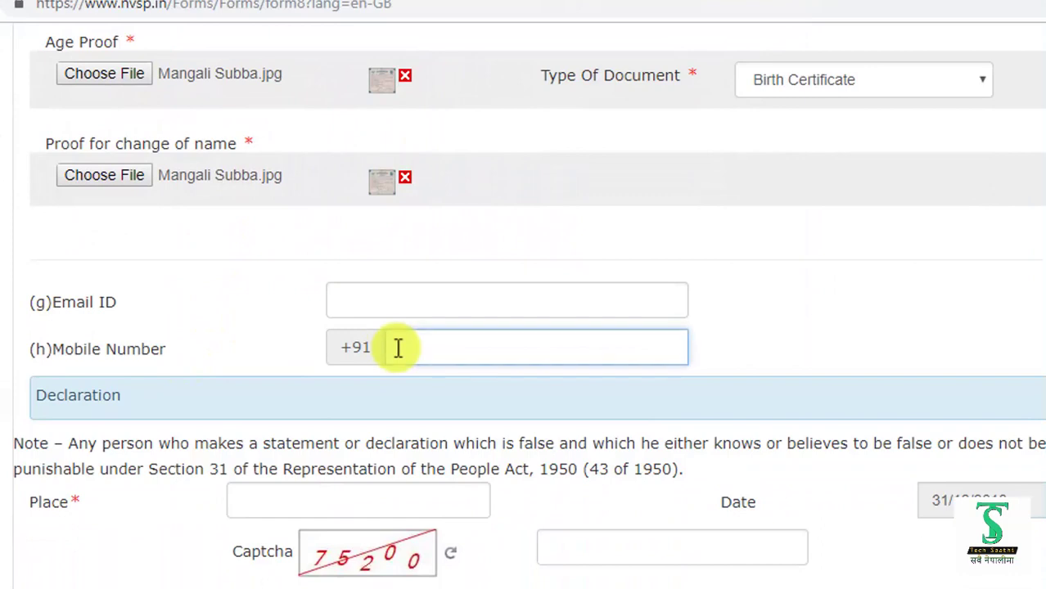
{"action": "left_click", "coordinate": [413, 301]}
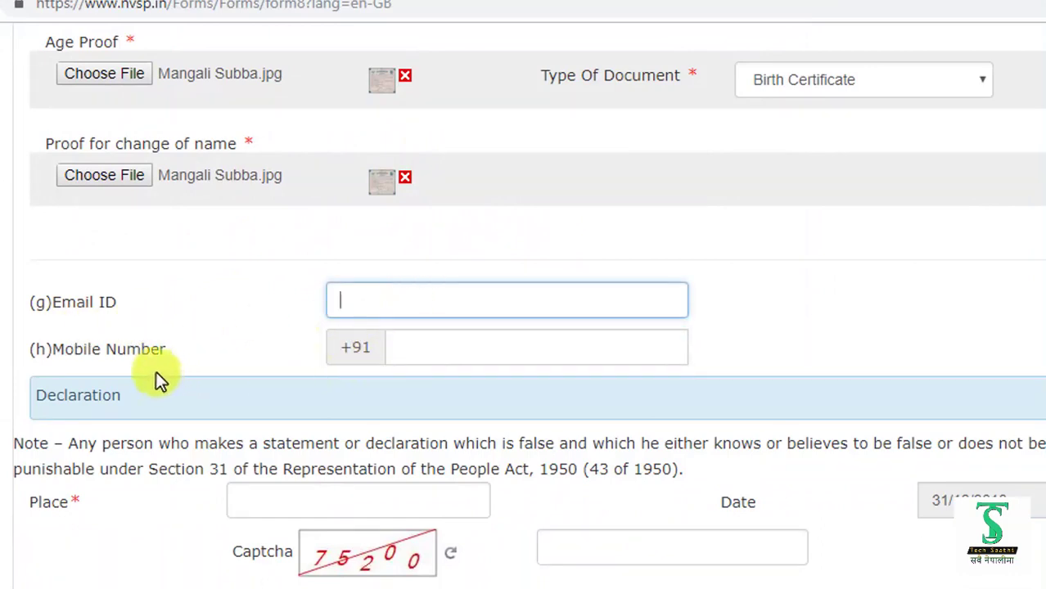
{"action": "left_click", "coordinate": [398, 348]}
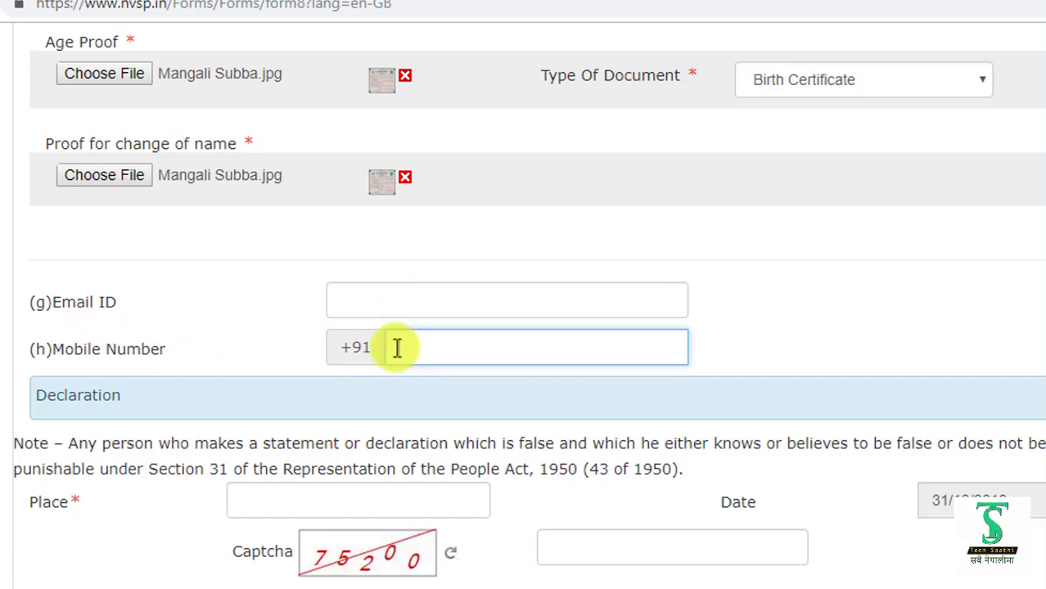
{"action": "type", "text": "973"}
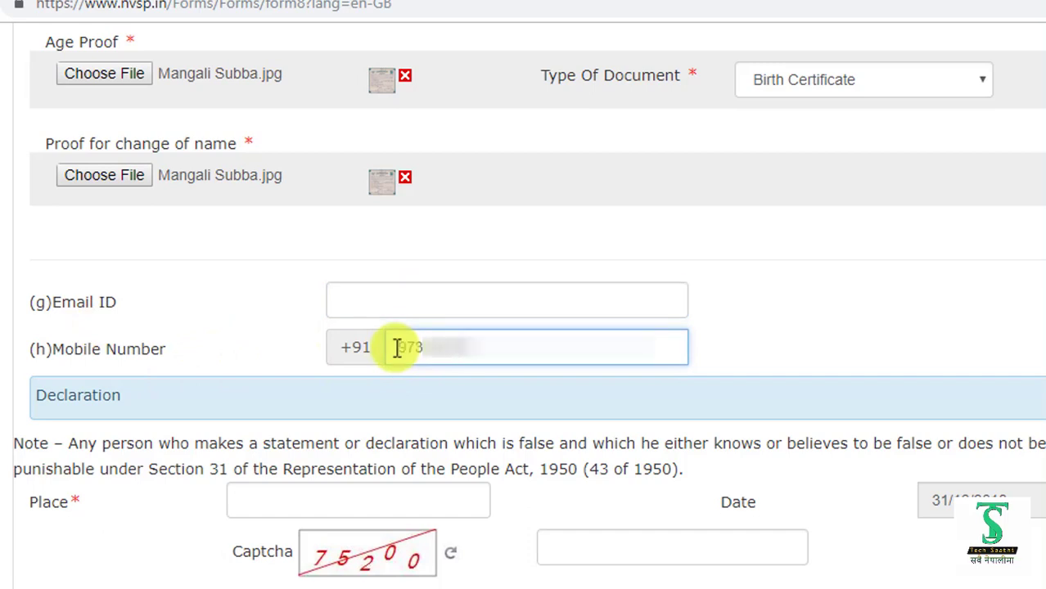
- Fill in Place as 'Sic' and enter the captcha answer
{"action": "left_click", "coordinate": [260, 500]}
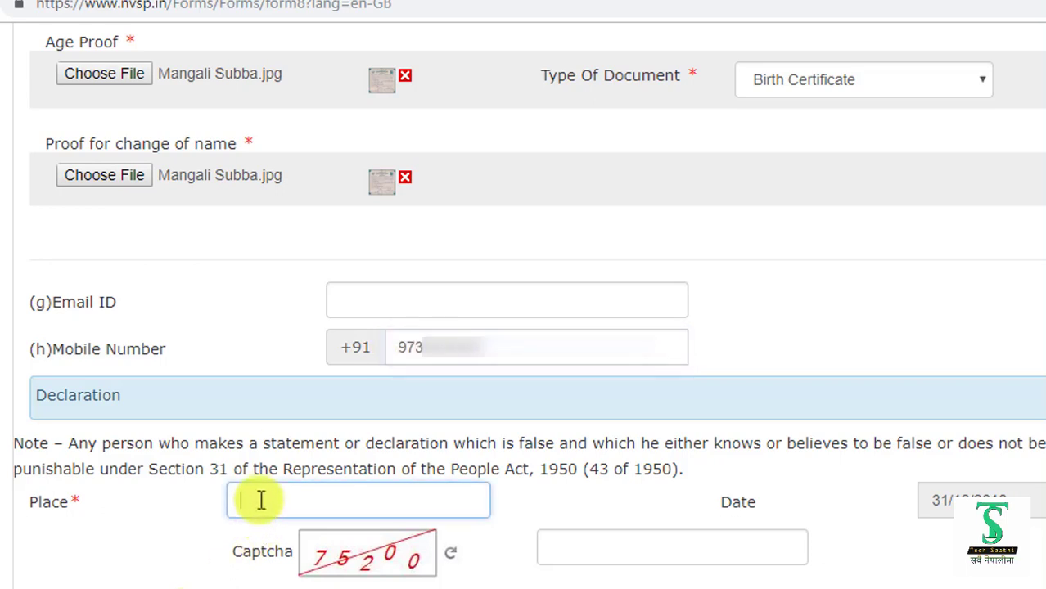
{"action": "type", "text": "Sic"}
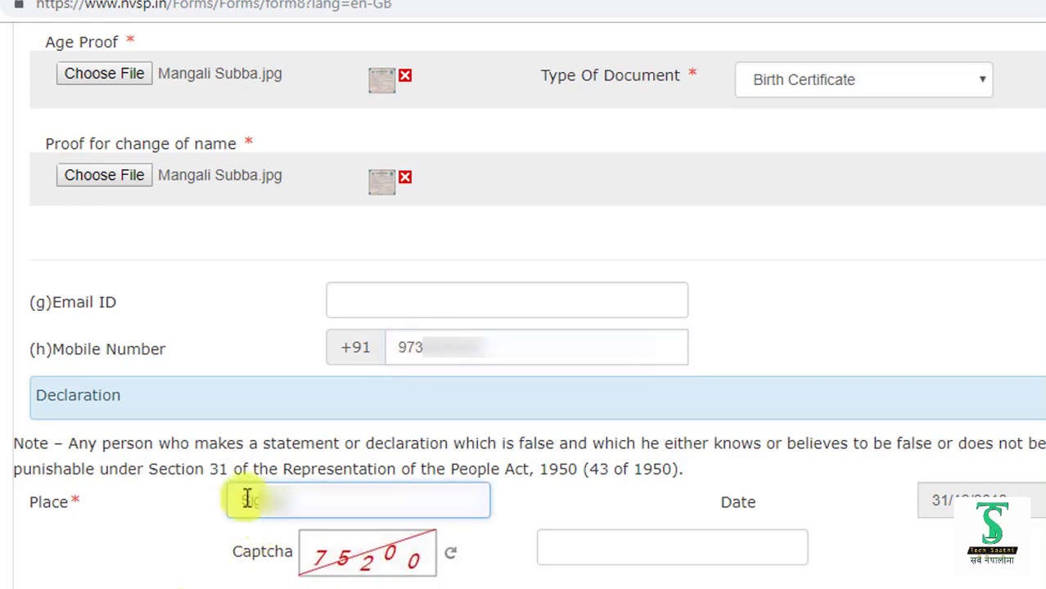
{"action": "left_click", "coordinate": [566, 554]}
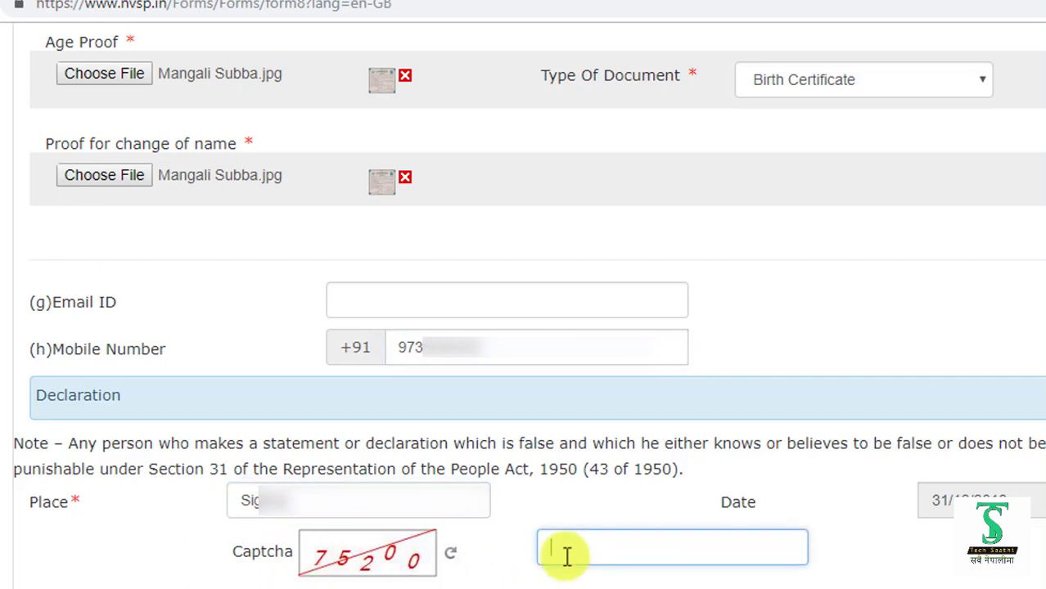
{"action": "type", "text": "75200"}
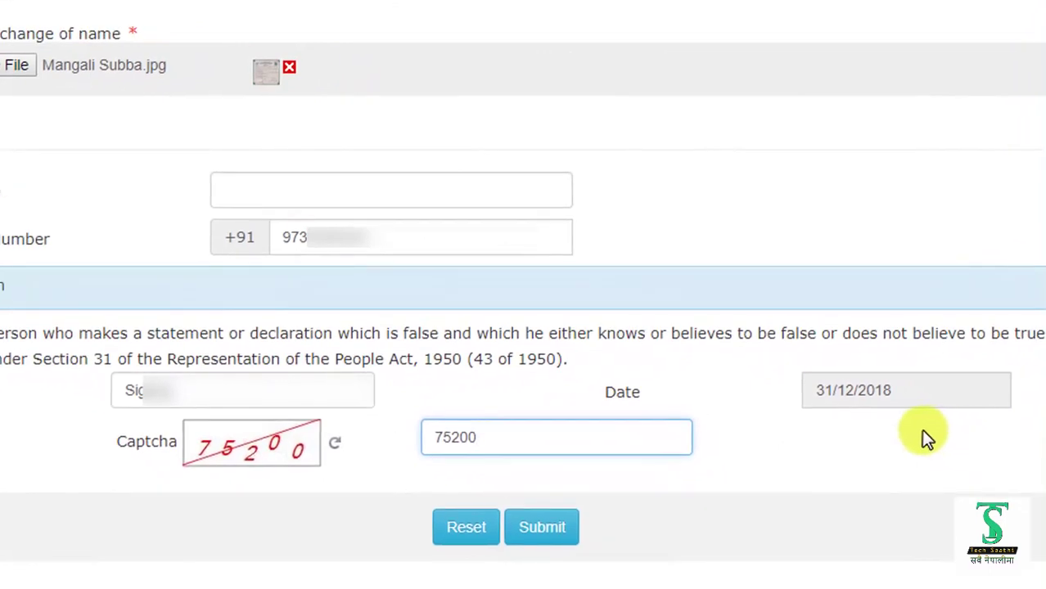
- Submit the correction form and copy the form reference ID from the thank-you page
{"action": "left_click", "coordinate": [537, 532]}
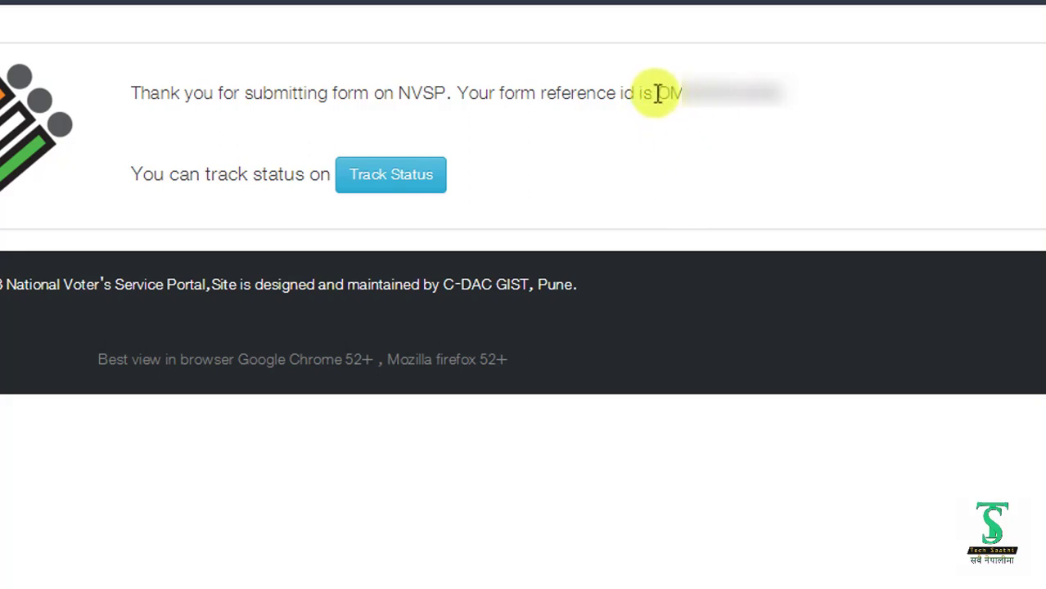
{"action": "double_click", "coordinate": [774, 97]}
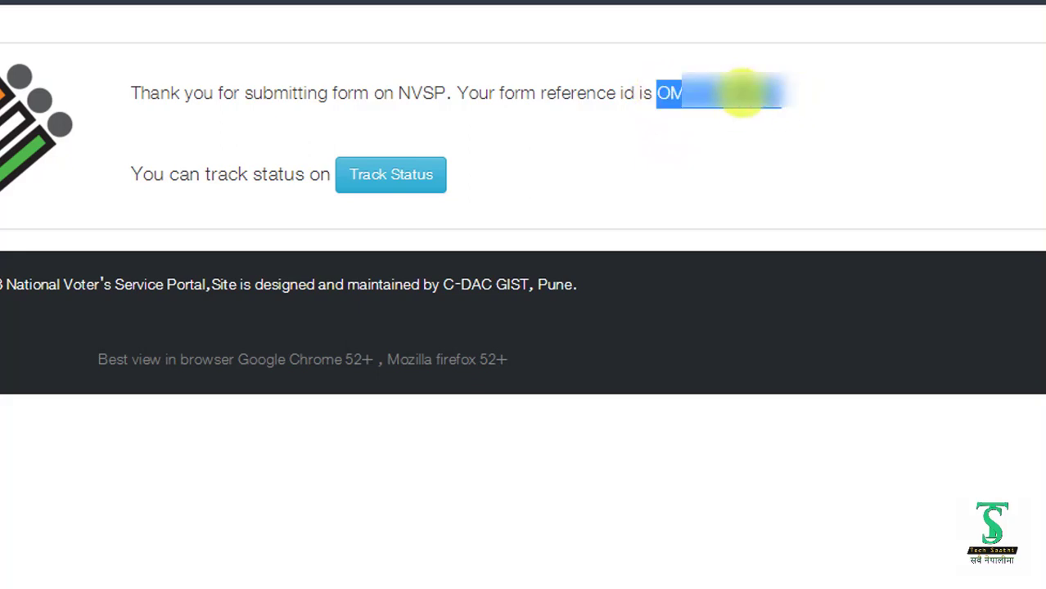
{"action": "right_click", "coordinate": [762, 100]}
{"action": "left_click", "coordinate": [785, 106]}
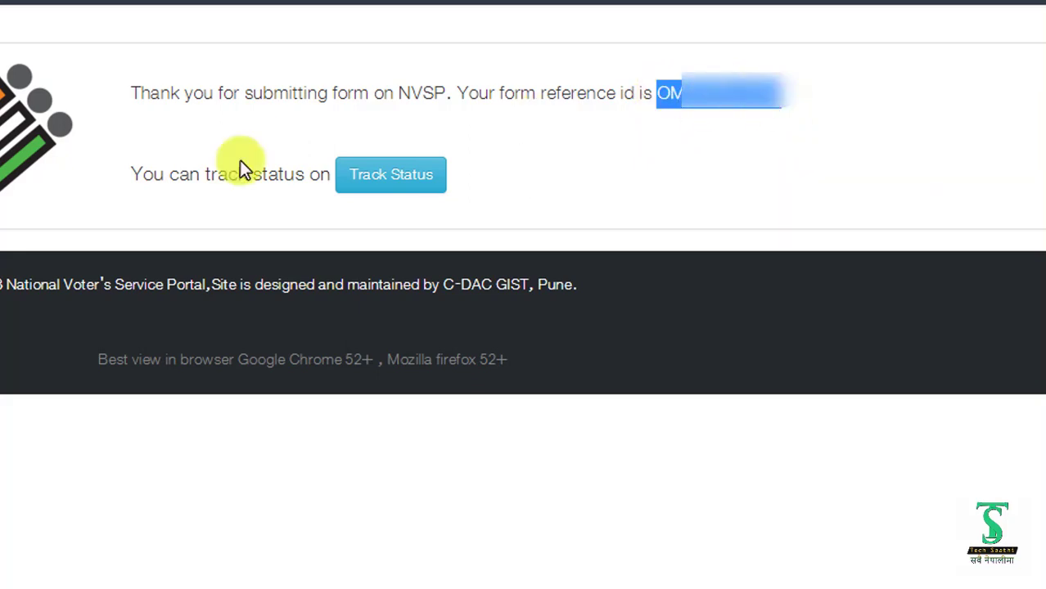
- Reselect the form reference ID on the confirmation page, then clear the selection
{"action": "key", "text": "alt+Tab"}
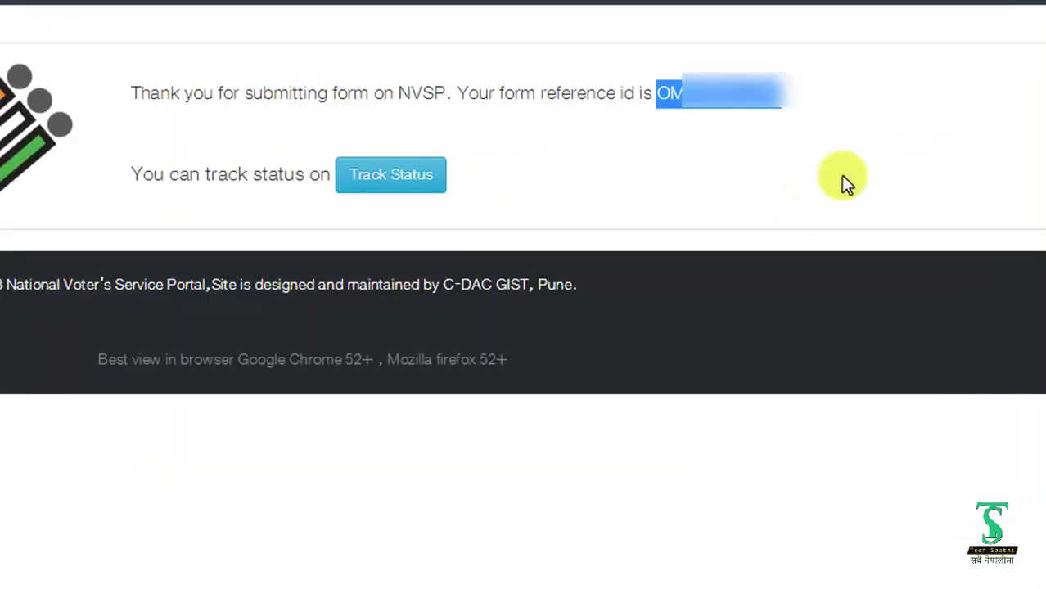
{"action": "left_click", "coordinate": [790, 134]}
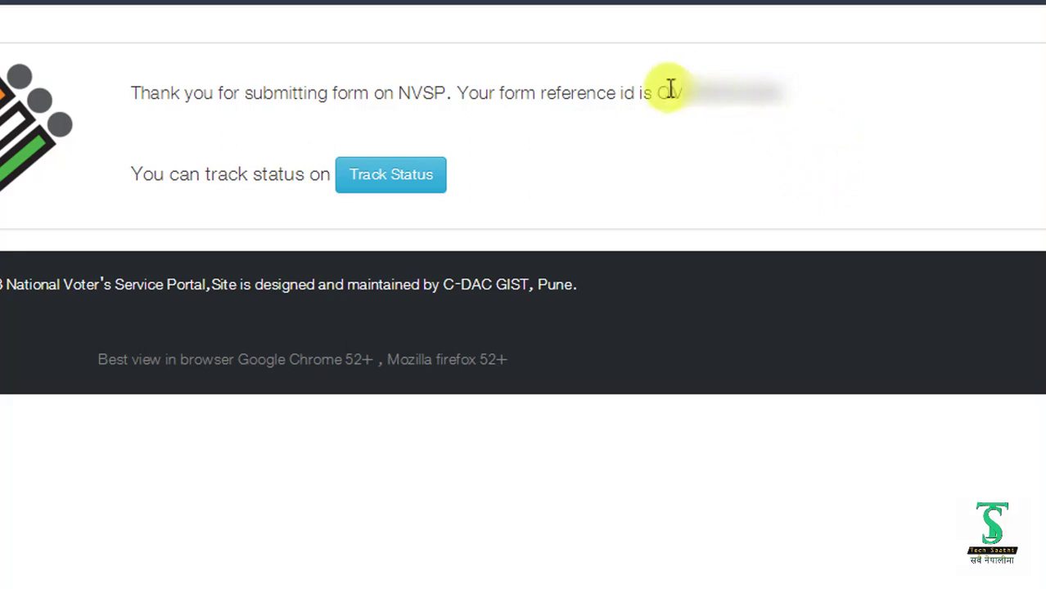
{"action": "left_click_drag", "start_coordinate": [659, 93], "coordinate": [818, 107]}
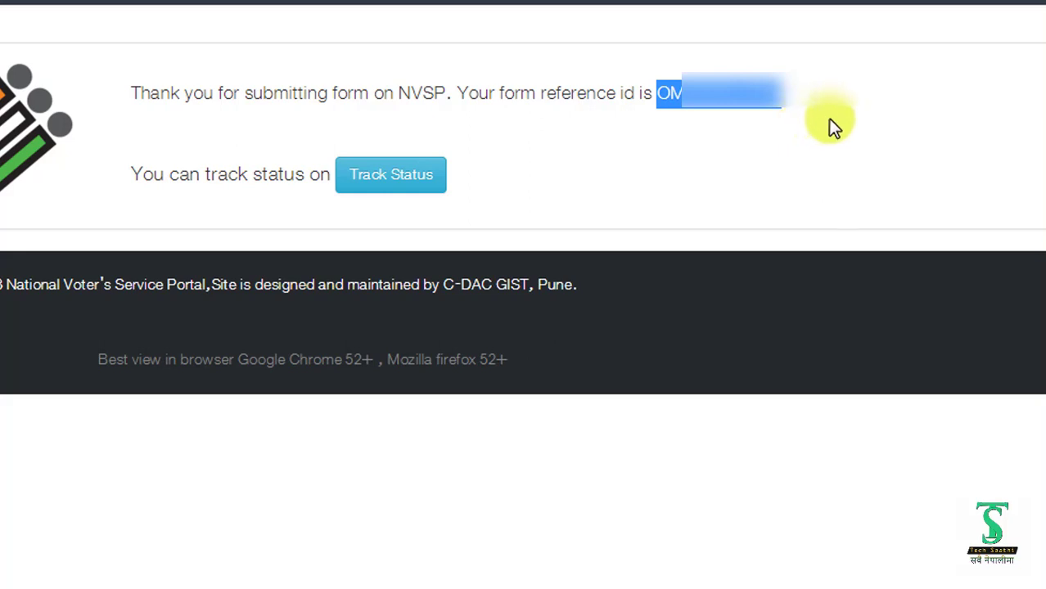
{"action": "left_click", "coordinate": [777, 118]}
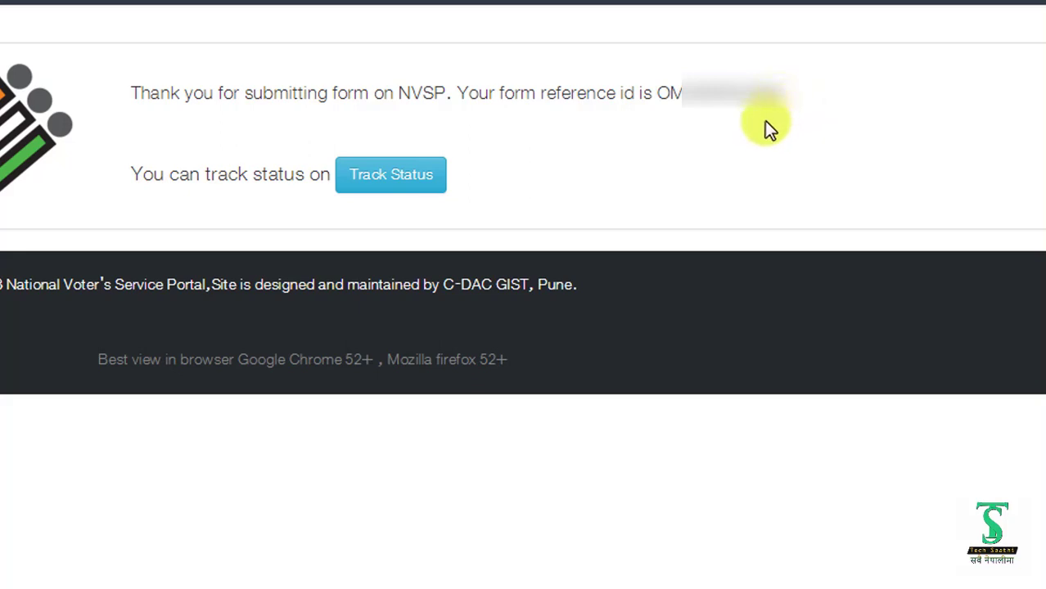